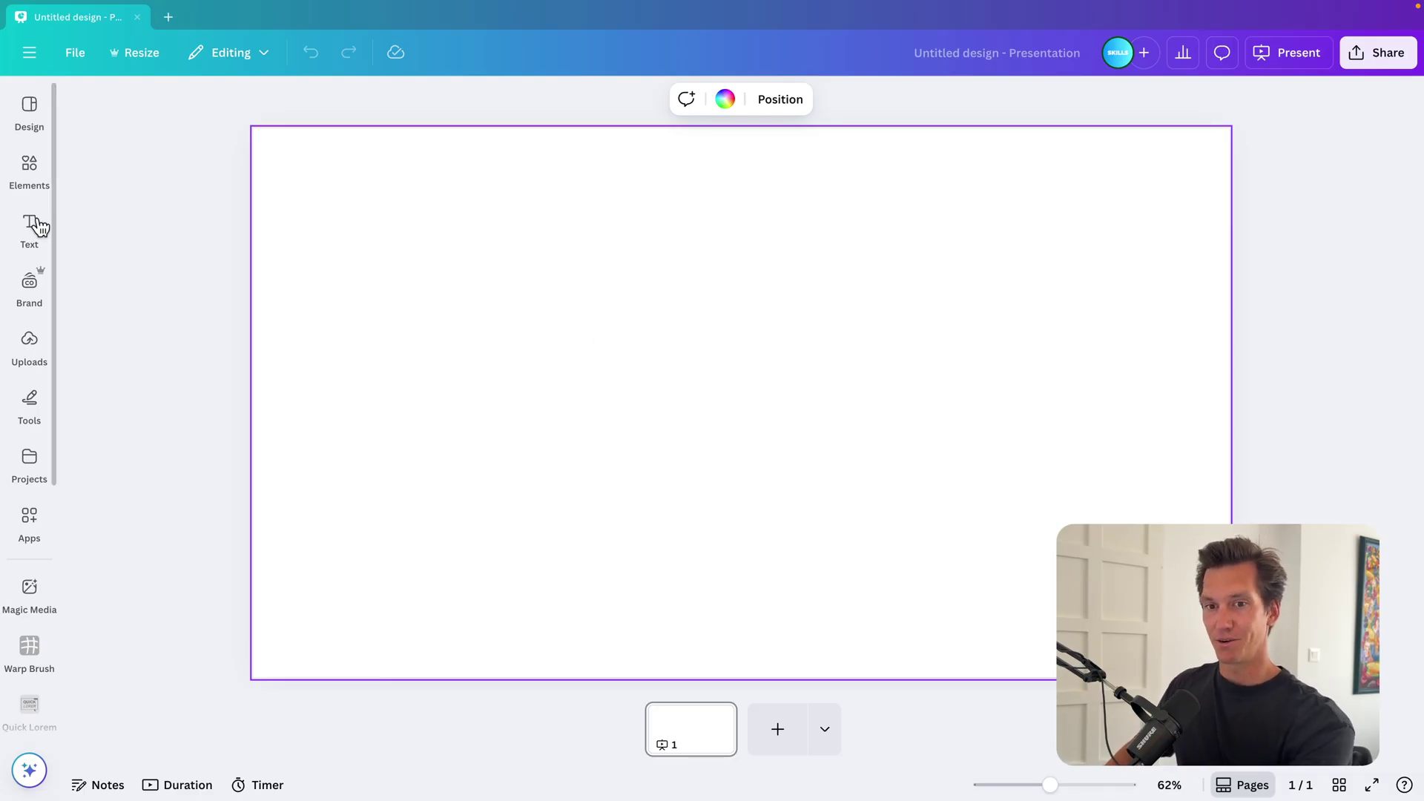
Search Elements for 'sky' photos and set the first light blue sky photo as the page background.
left_click(31, 167)
type("sky")
key("Return")
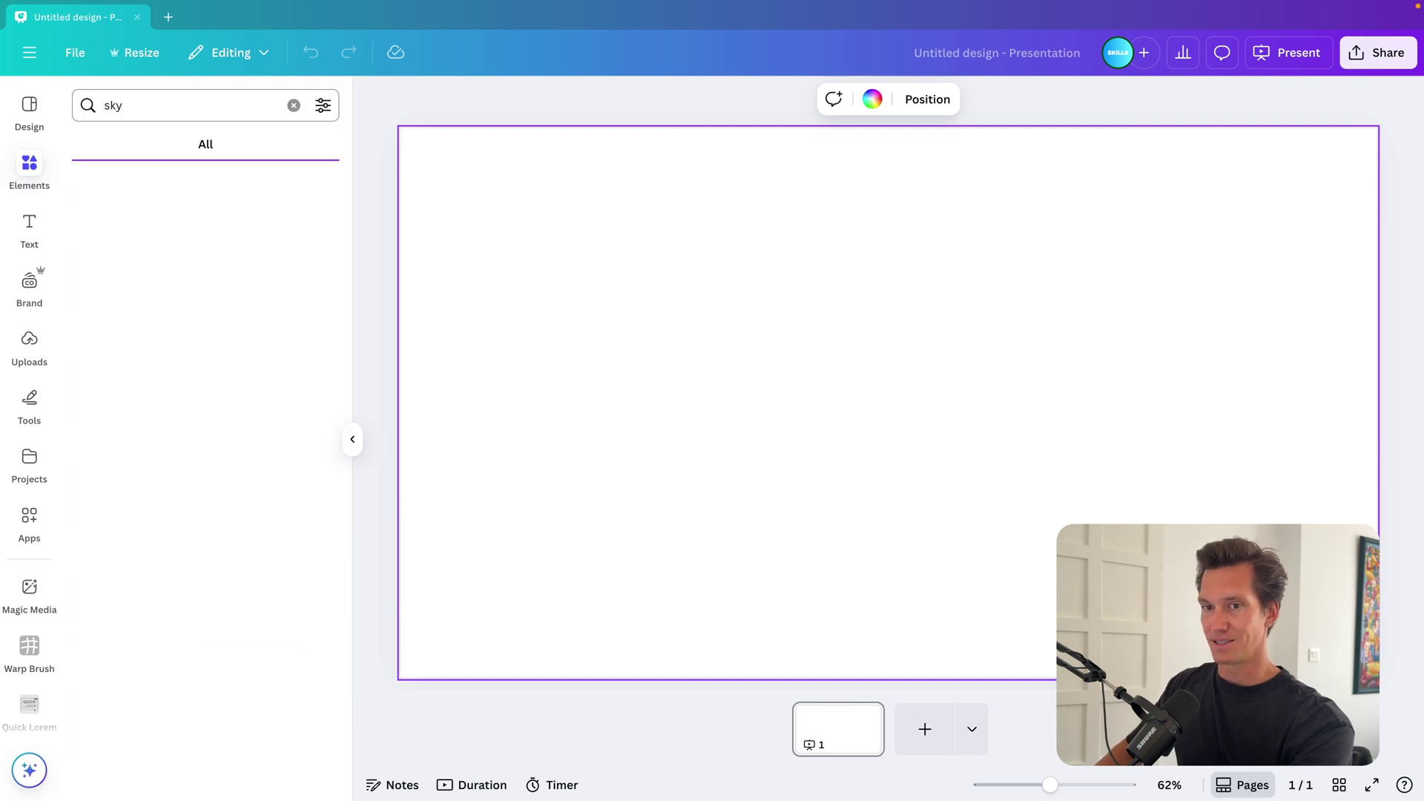
left_click(321, 342)
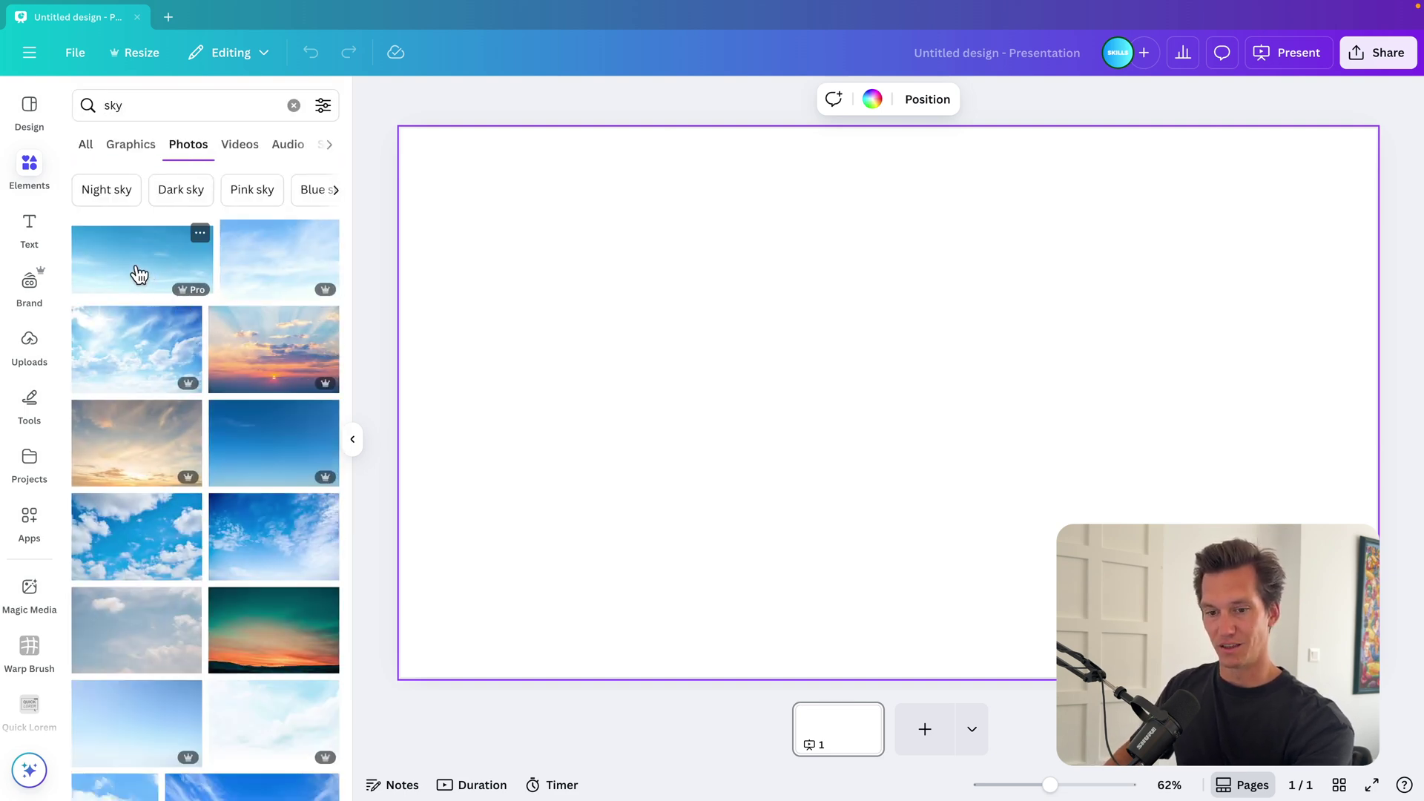
left_click_drag(140, 274, 435, 289)
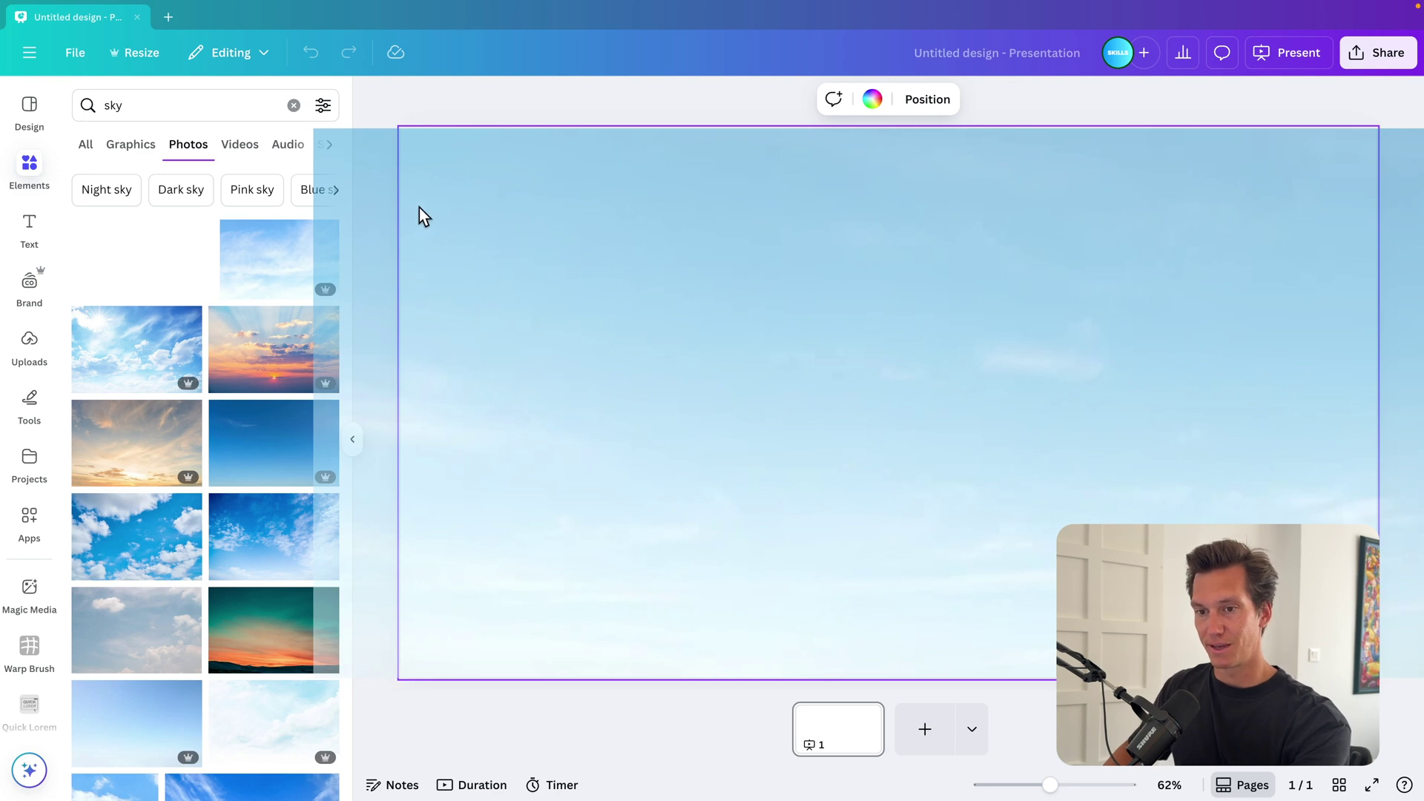
left_click_drag(412, 200, 412, 211)
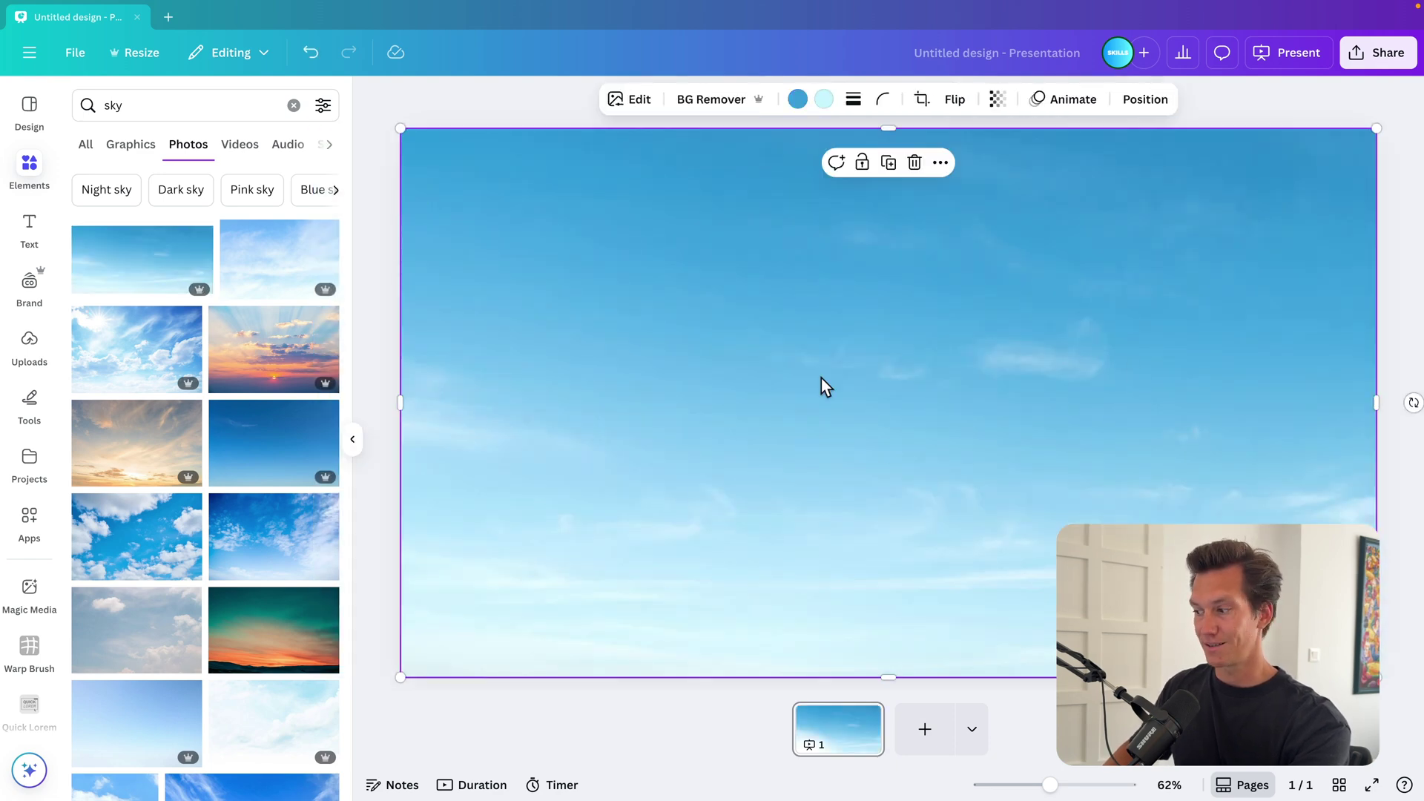
scroll(821, 378, "down", 3)
left_click(1314, 299)
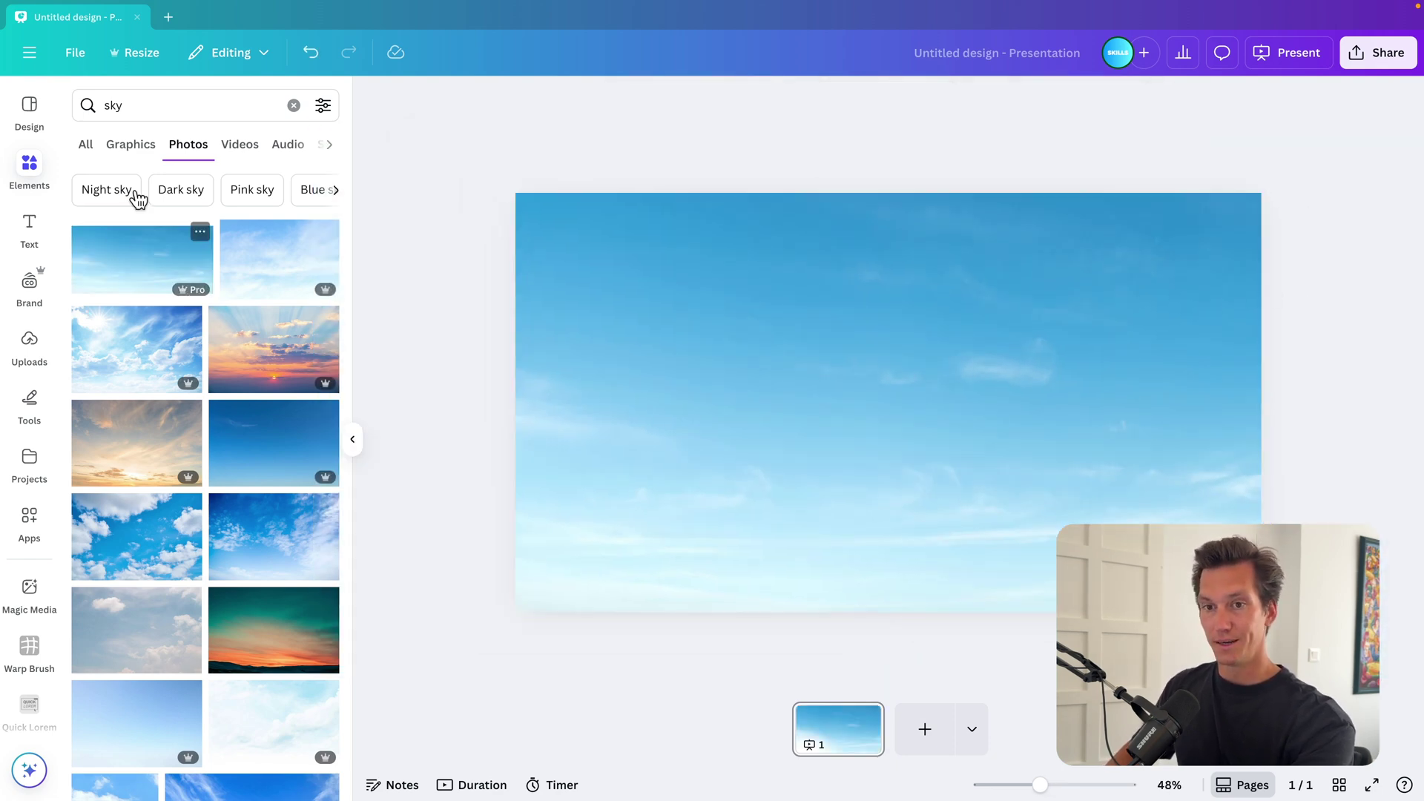
Add the first 'airplane window' graphic and move the white window frame to the right side.
left_click(140, 104)
double_click(140, 104)
type("airplane")
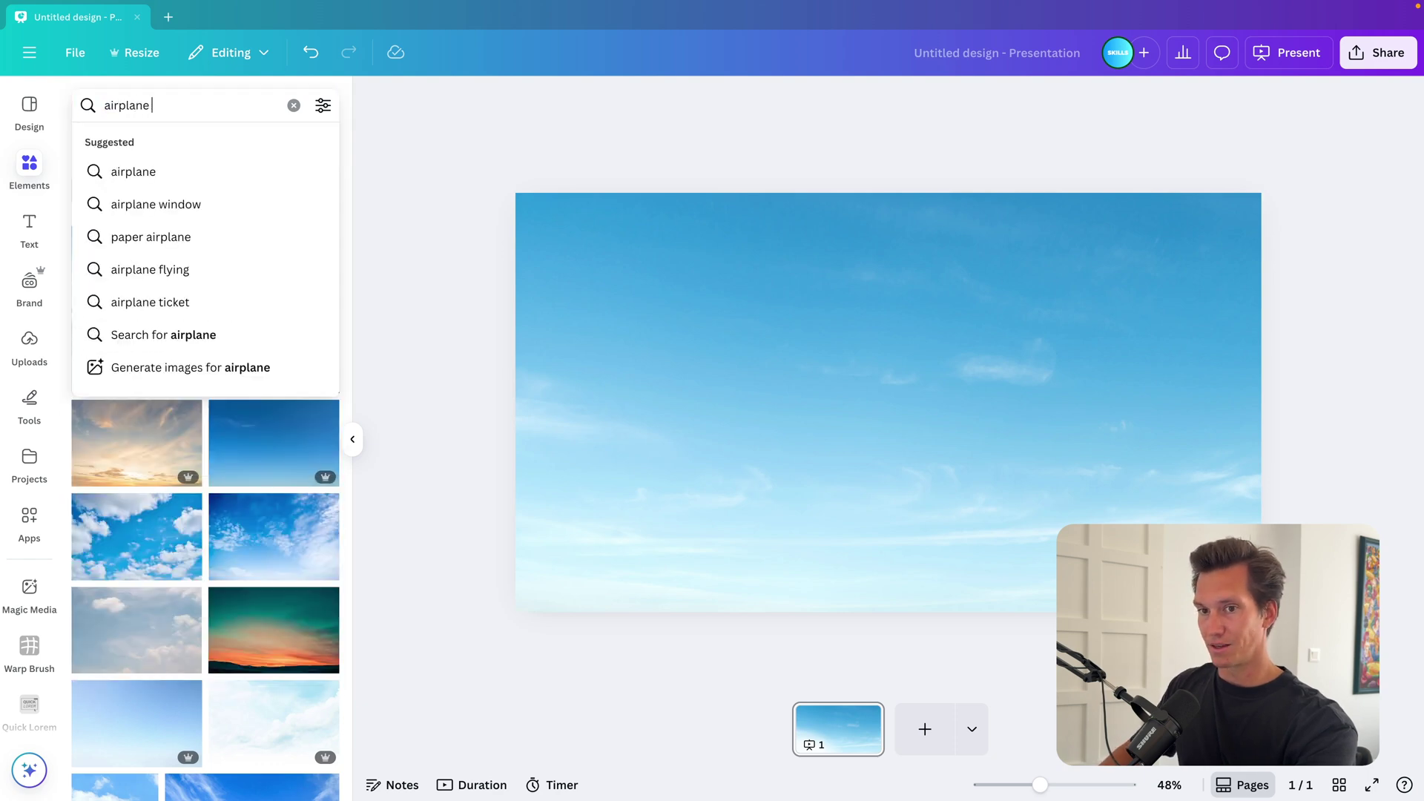
type(" window")
key("Return")
left_click(132, 149)
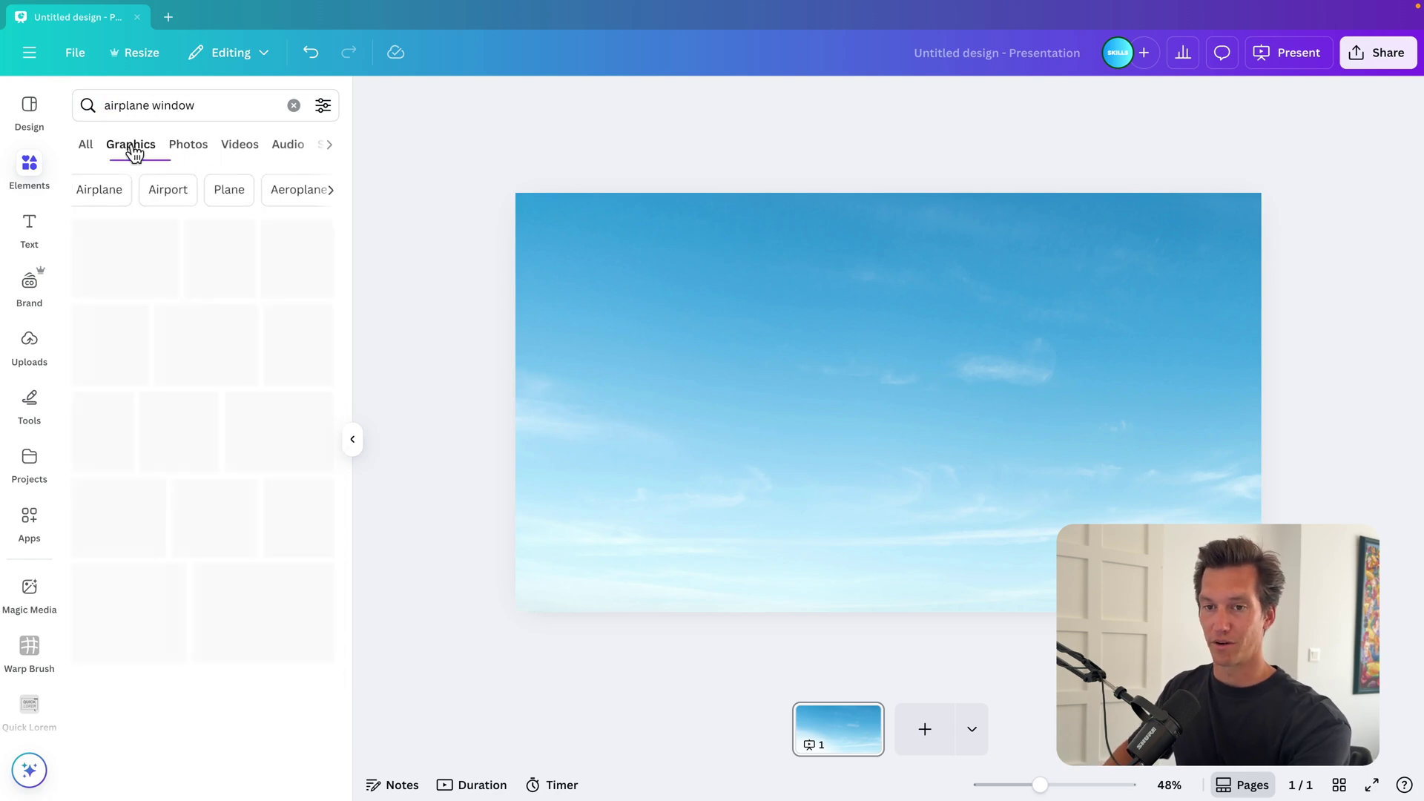
scroll(164, 572, "down", 5)
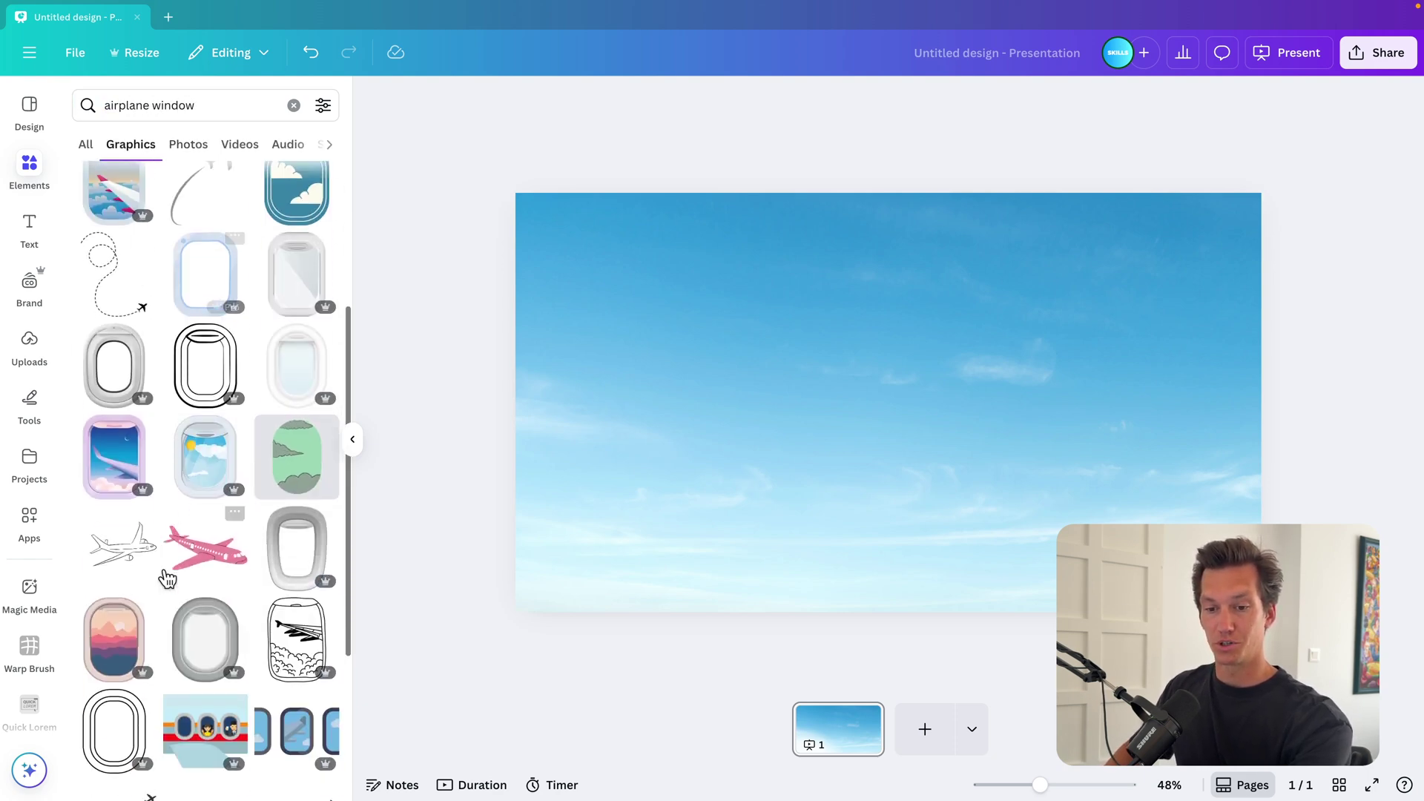
scroll(163, 571, "up", 5)
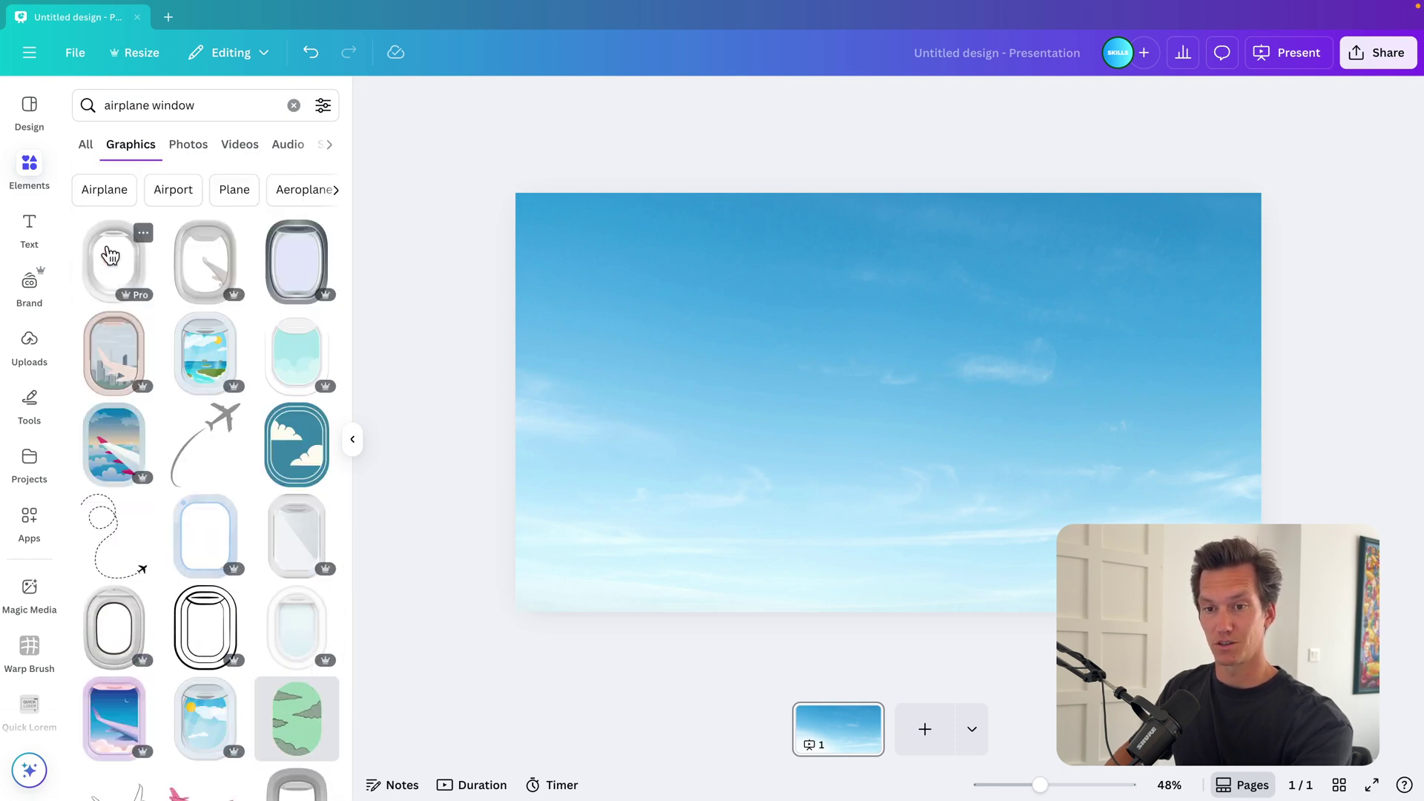
left_click(110, 256)
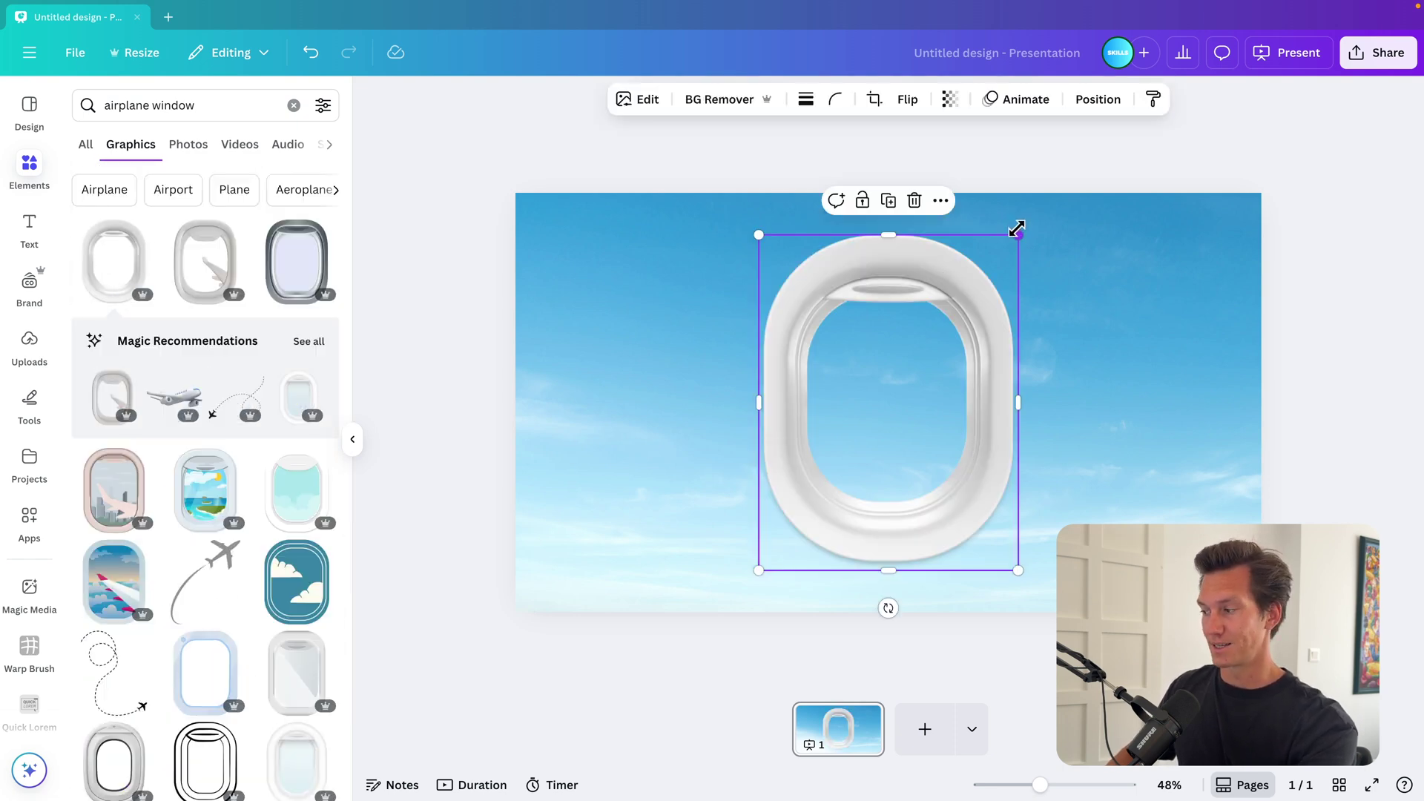
left_click_drag(942, 367, 1111, 362)
Add the red-tailed jumbo jet photo from an 'airplane' photo search and shrink it slightly.
left_click(213, 108)
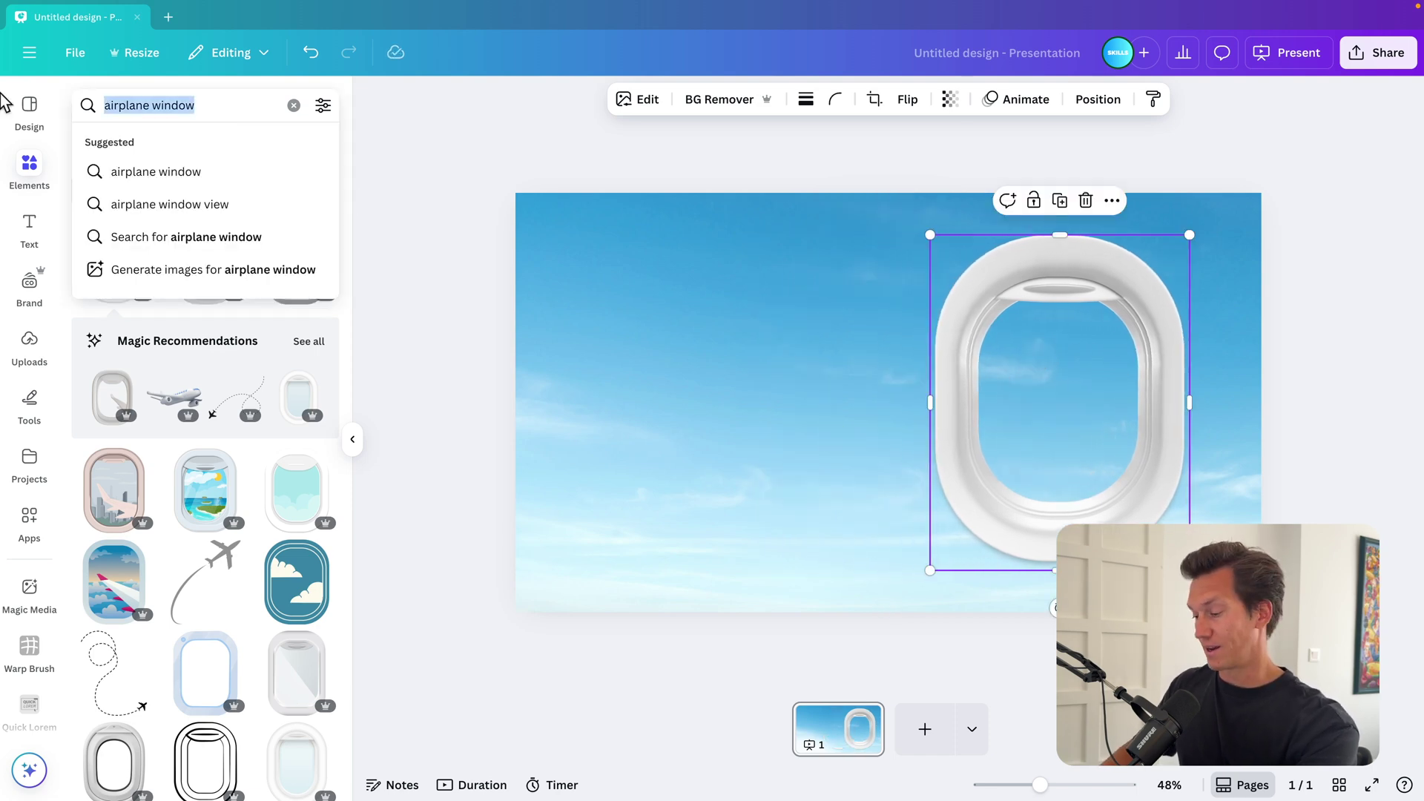
key("BackSpace")
key("Return")
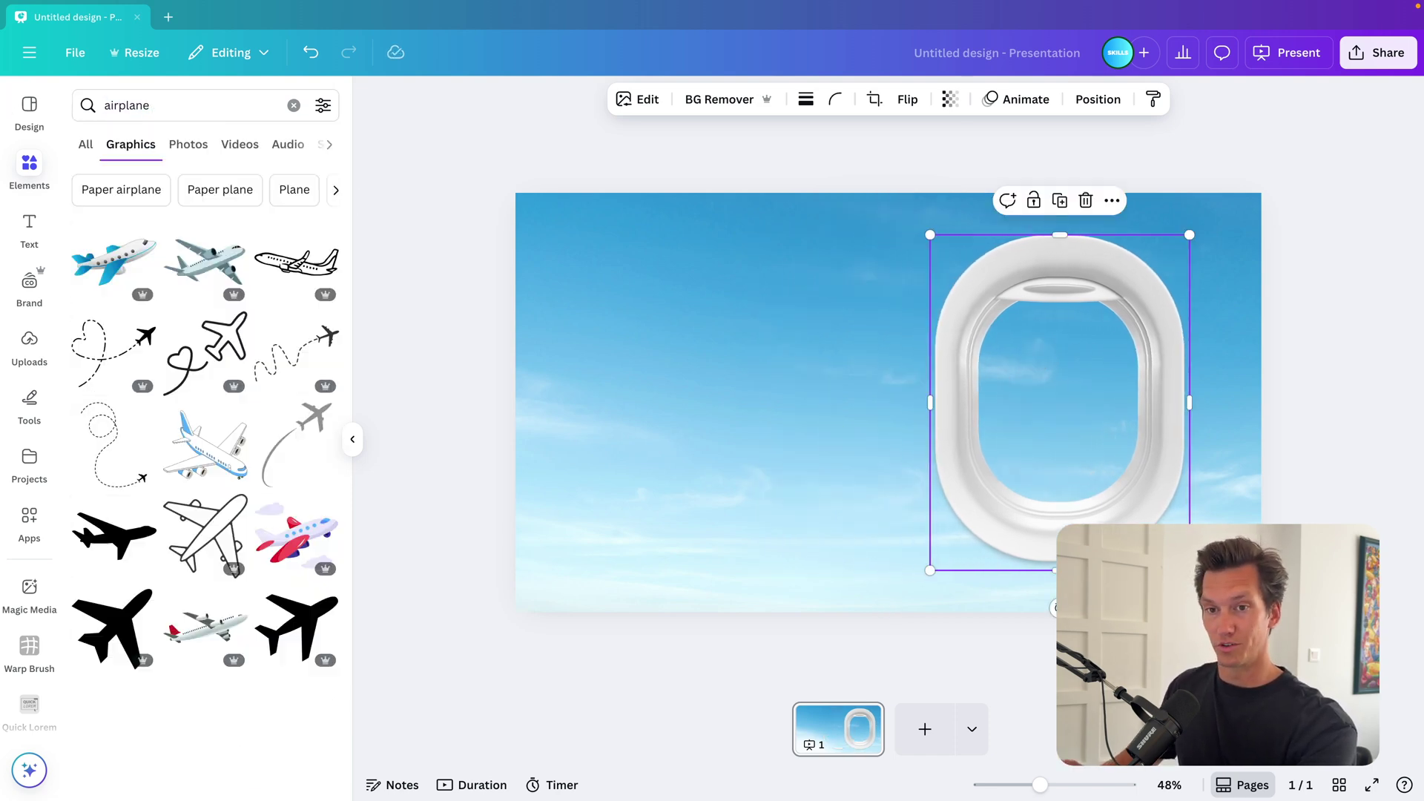
left_click(188, 145)
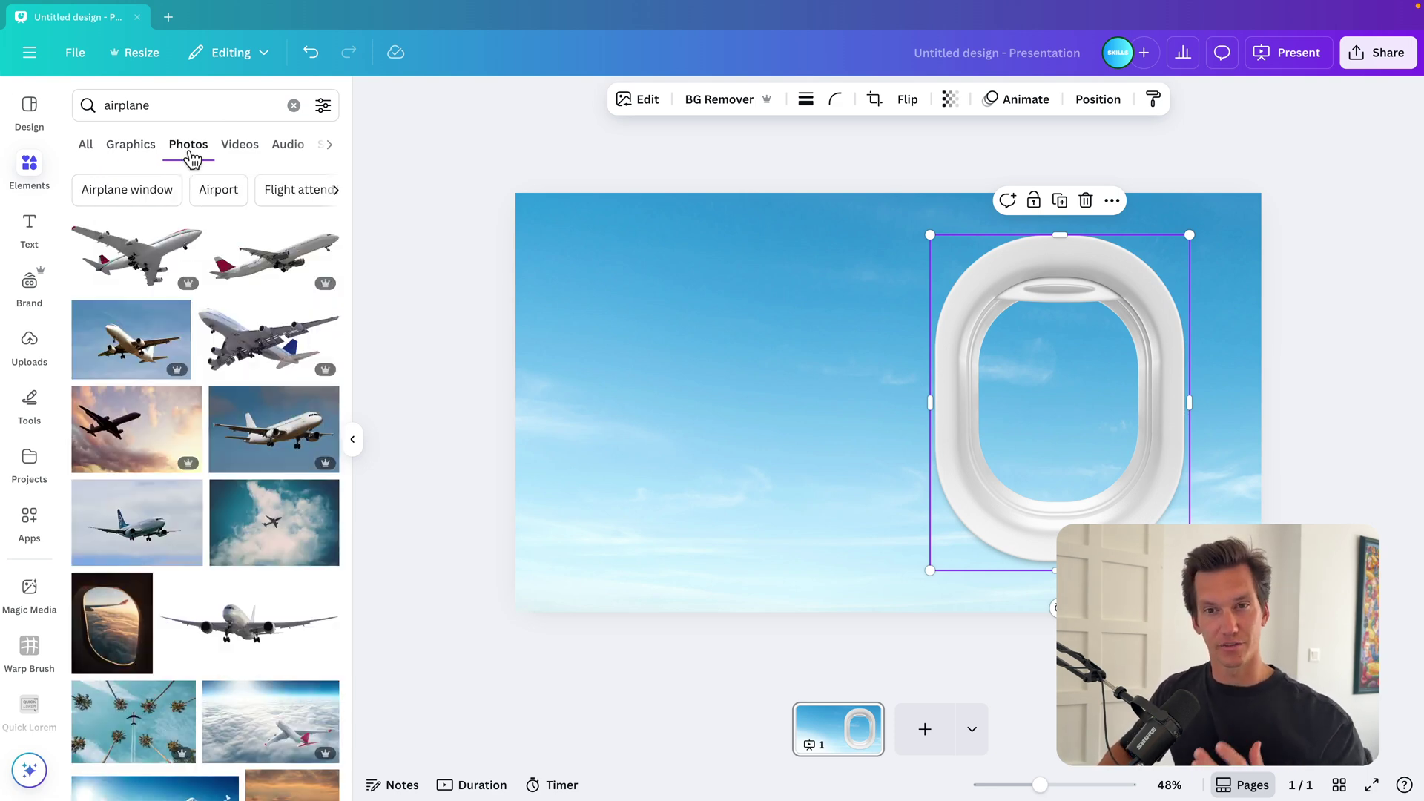
scroll(236, 368, "down", 8)
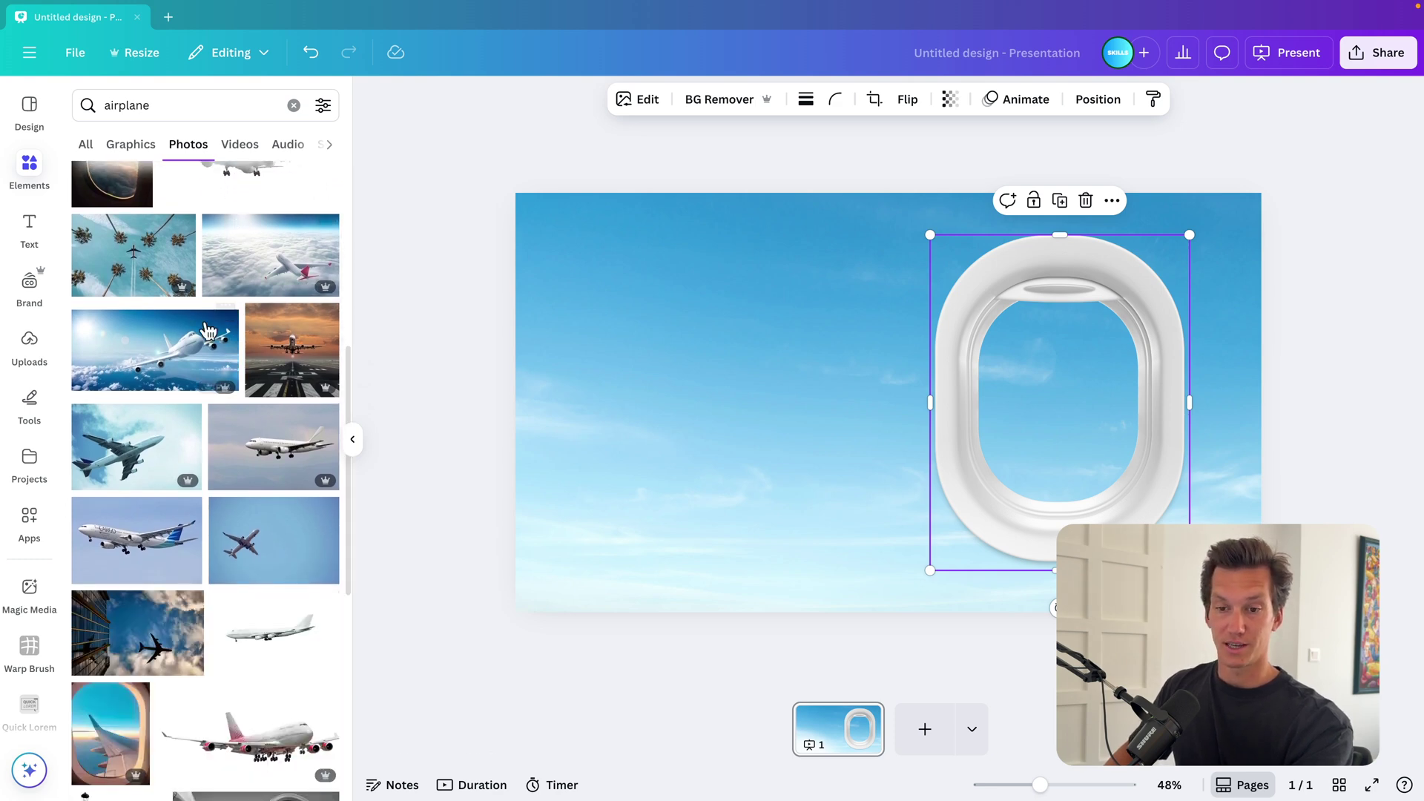
scroll(287, 422, "down", 5)
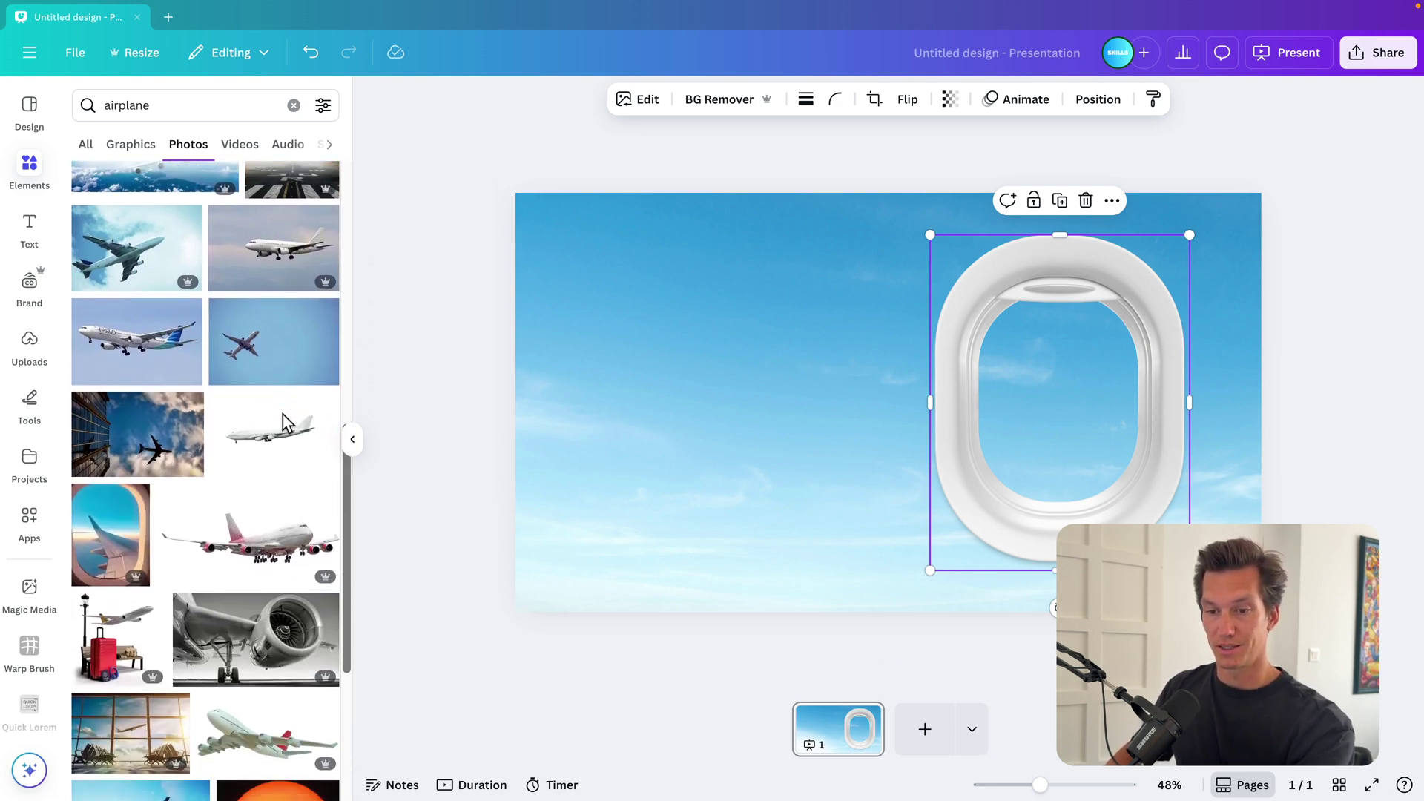
scroll(287, 421, "down", 2)
left_click(265, 580)
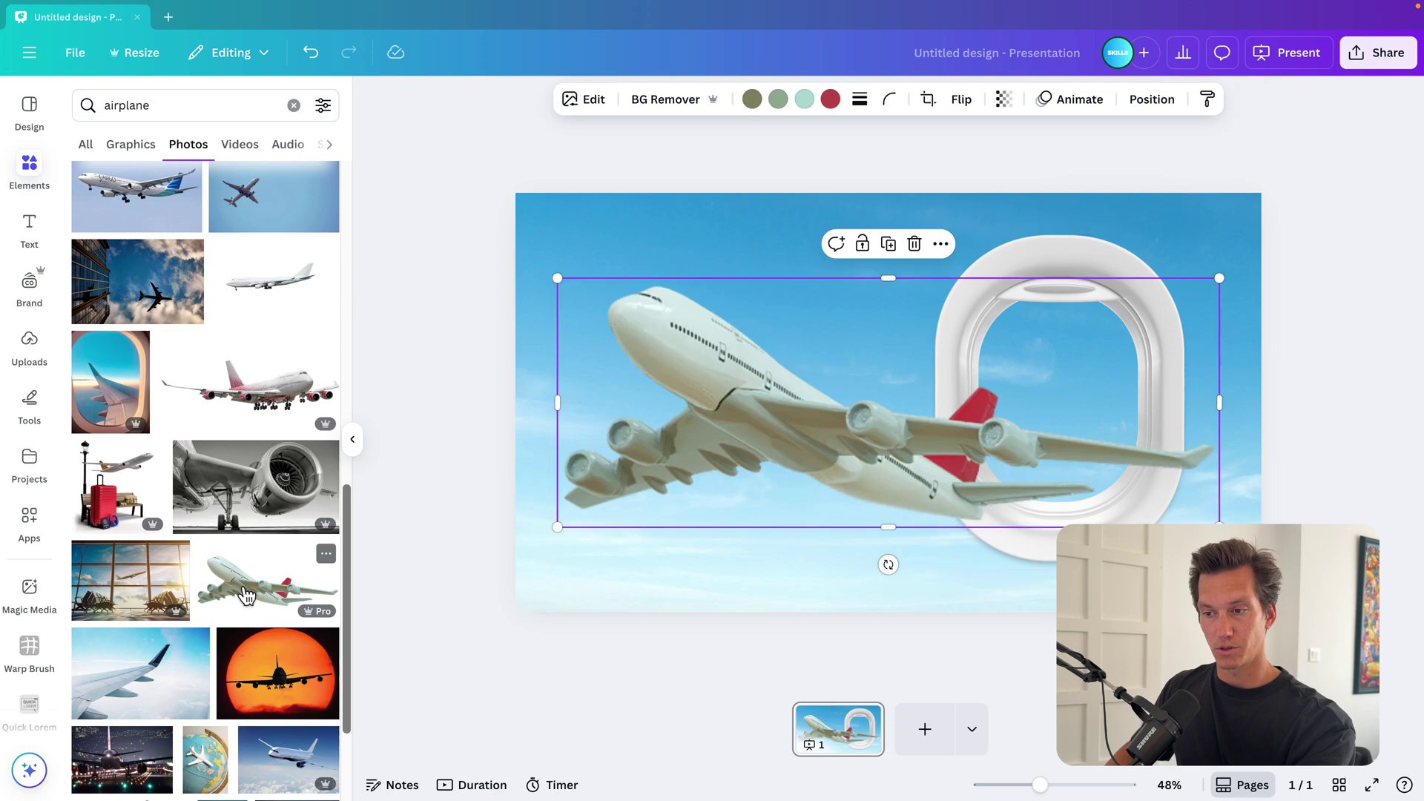
left_click_drag(1220, 278, 1172, 295)
Move the jet up and right and recolour its tail bright pink-red.
left_click_drag(838, 486, 912, 442)
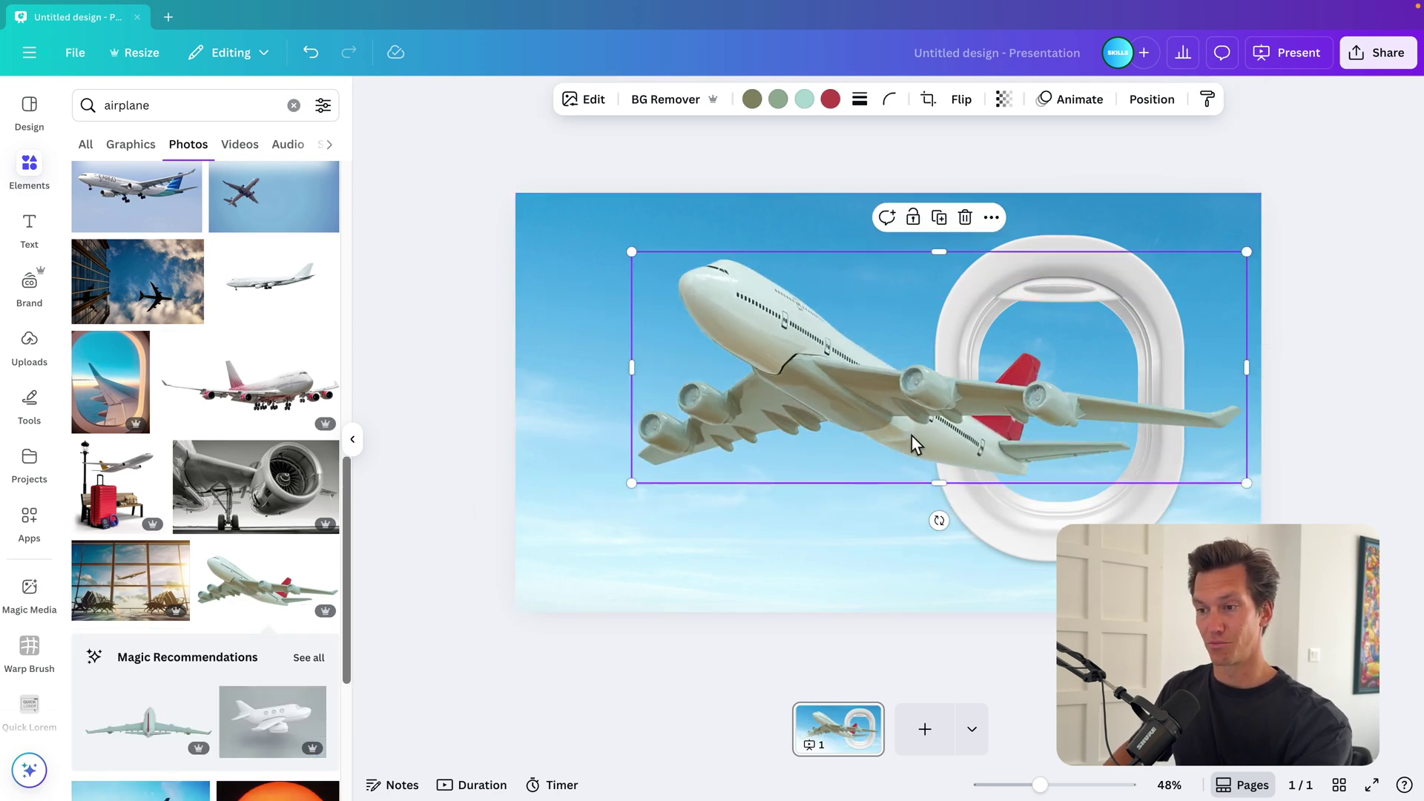
left_click(831, 100)
left_click(187, 416)
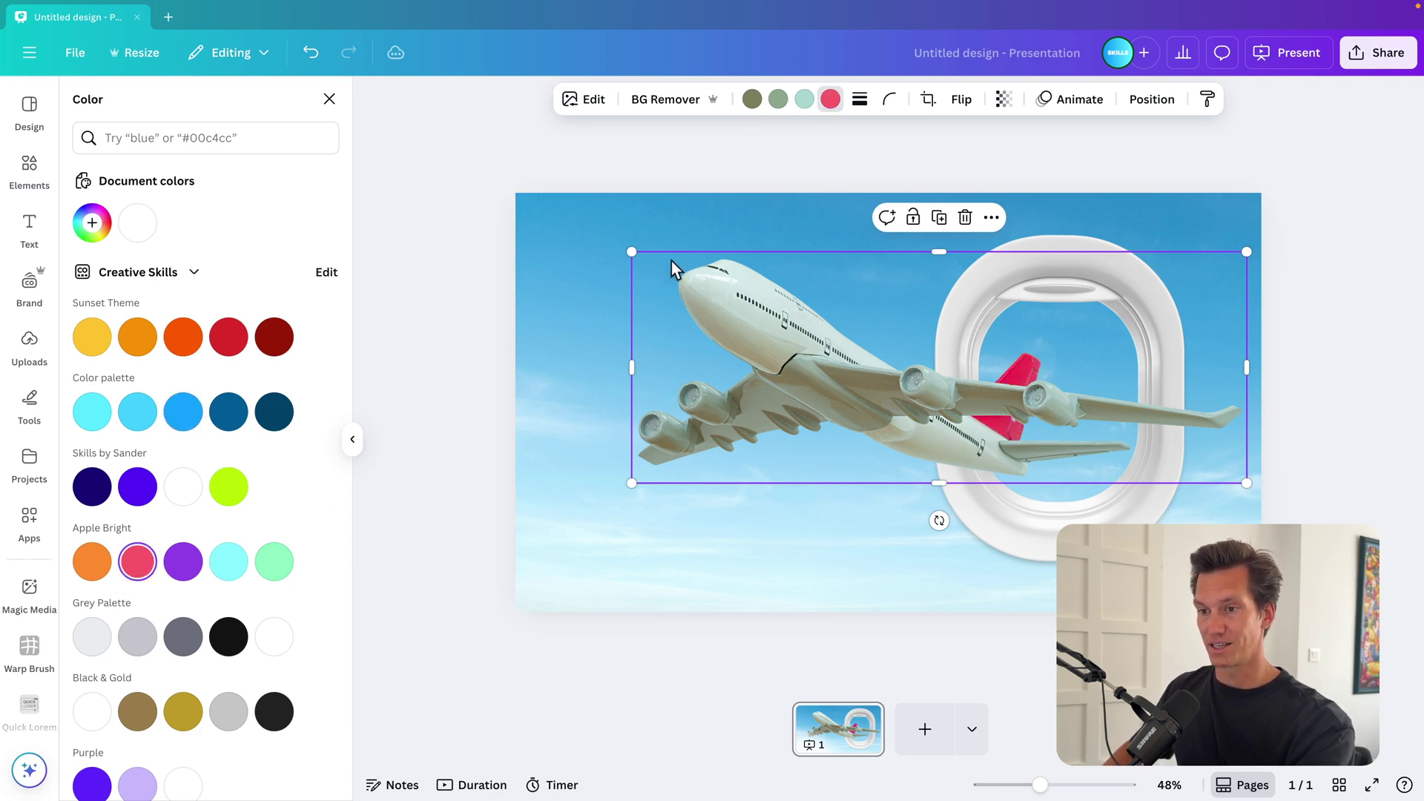
Resize the jet over the window and crop its right side at the frame edge.
left_click_drag(631, 251, 843, 319)
mouse_move(1026, 439)
left_mouse_down()
mouse_move(1023, 401)
mouse_move(1027, 415)
left_mouse_up()
left_click_drag(841, 301, 760, 273)
left_click_drag(918, 369, 965, 377)
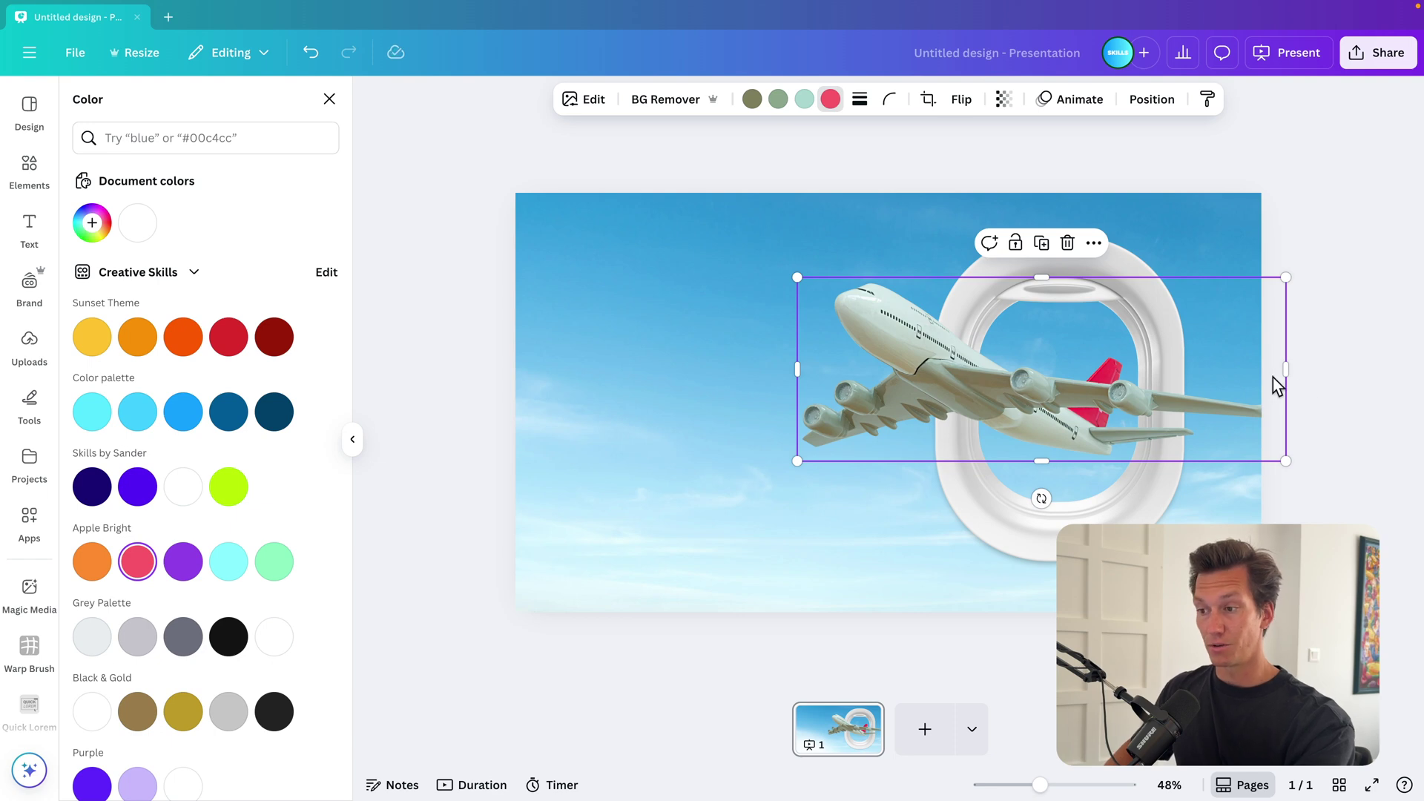
left_click_drag(1284, 368, 1137, 371)
key("Escape")
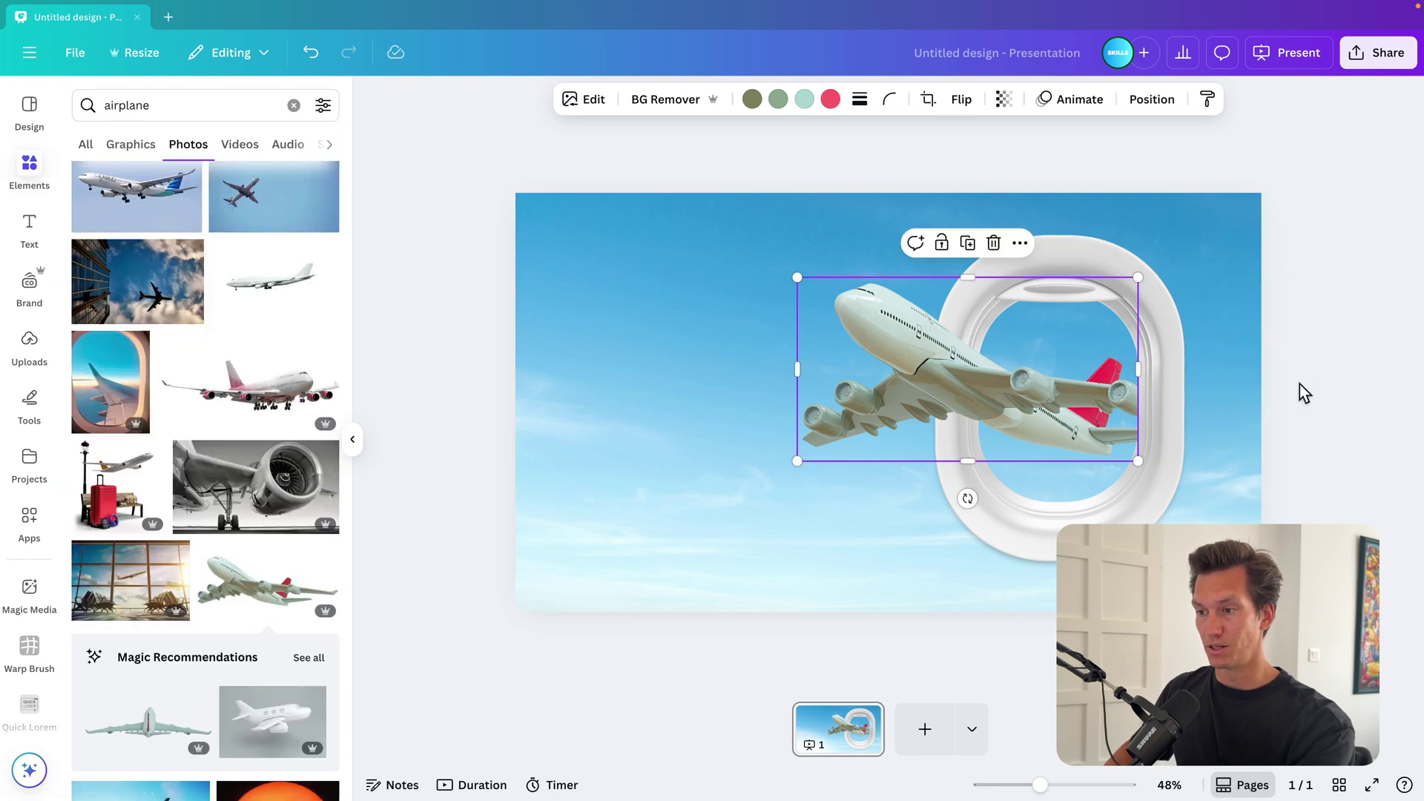
key("Escape")
Nudge the jet up within the window opening, then zoom back out to 48%.
scroll(1278, 434, "up", 5)
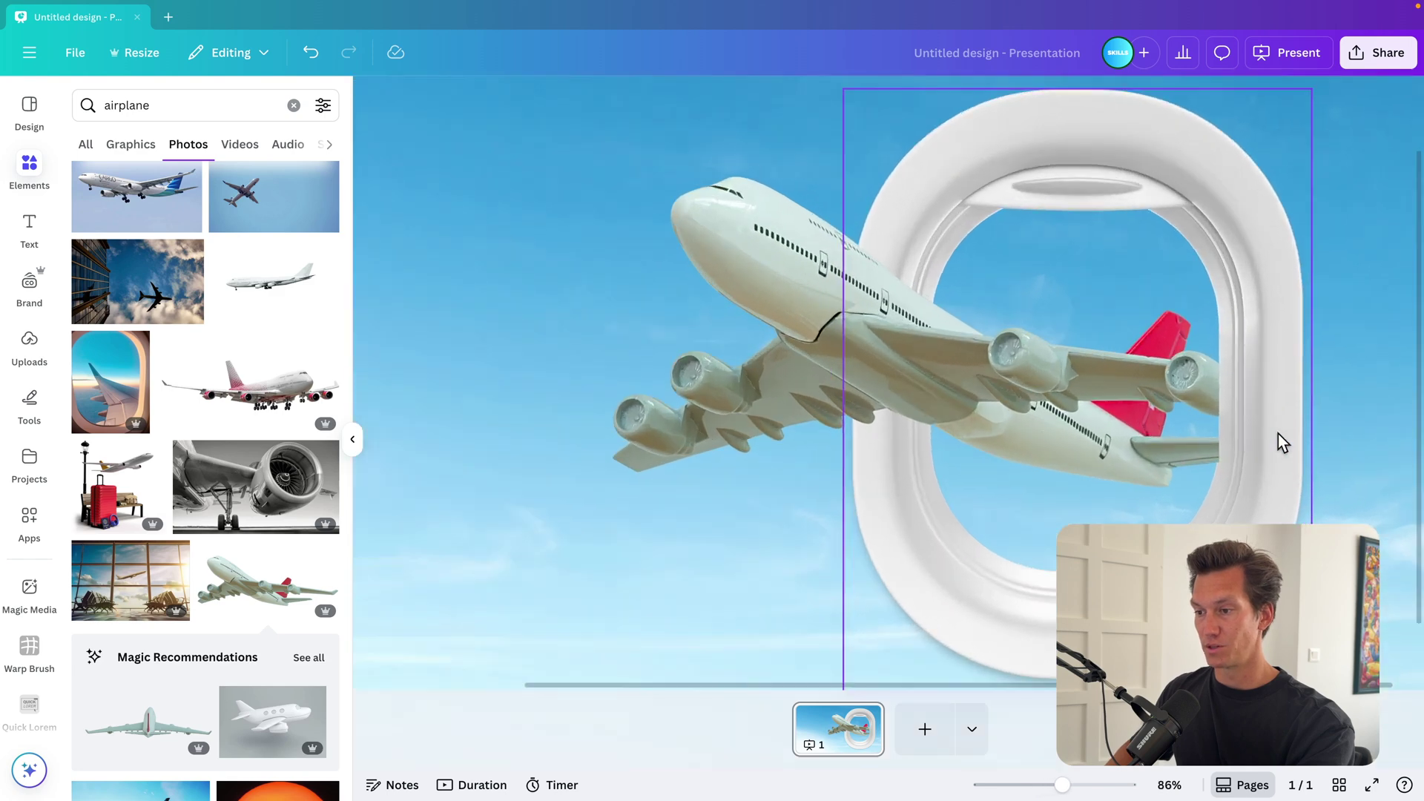
scroll(1278, 434, "up", 3)
left_click_drag(822, 417, 821, 400)
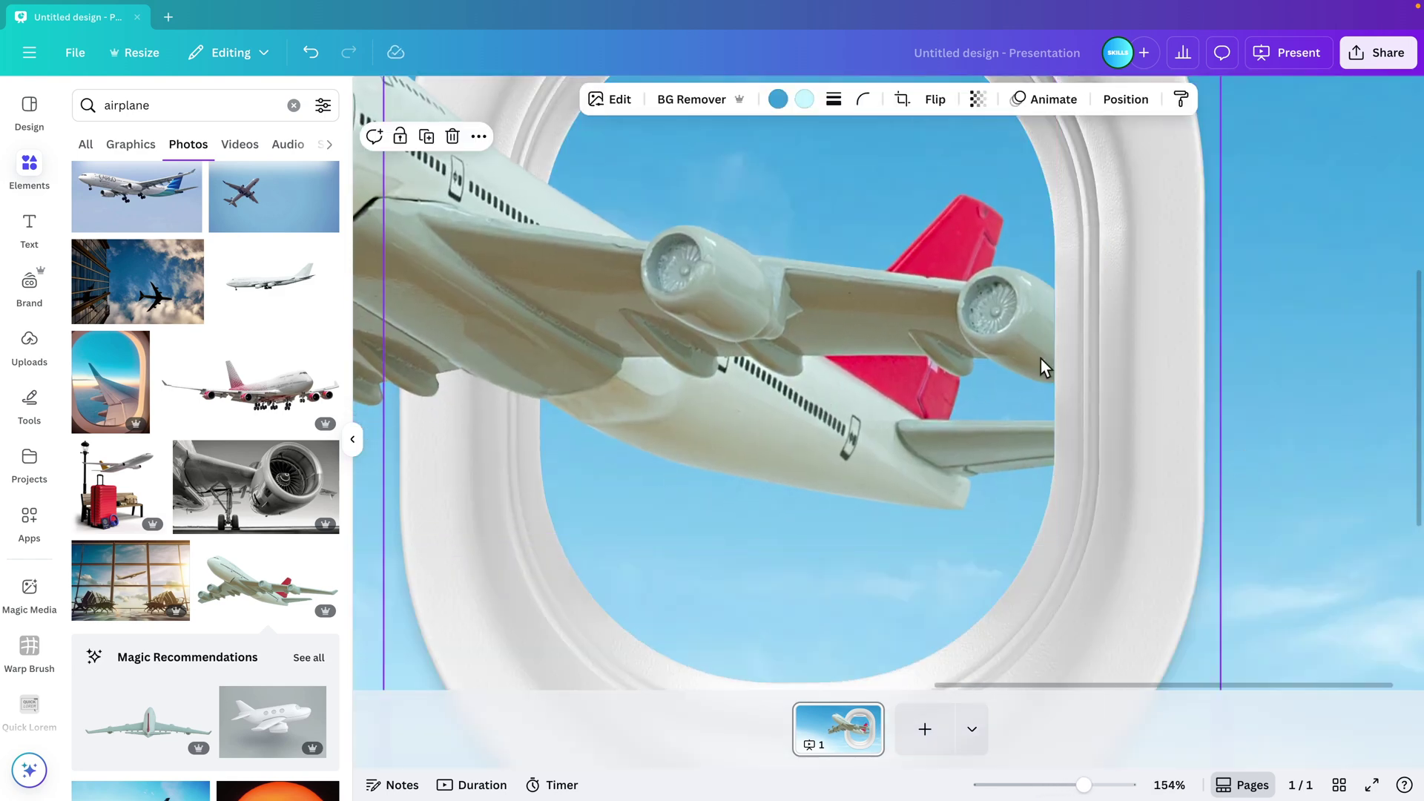
scroll(1012, 393, "down", 4)
scroll(1011, 393, "down", 2)
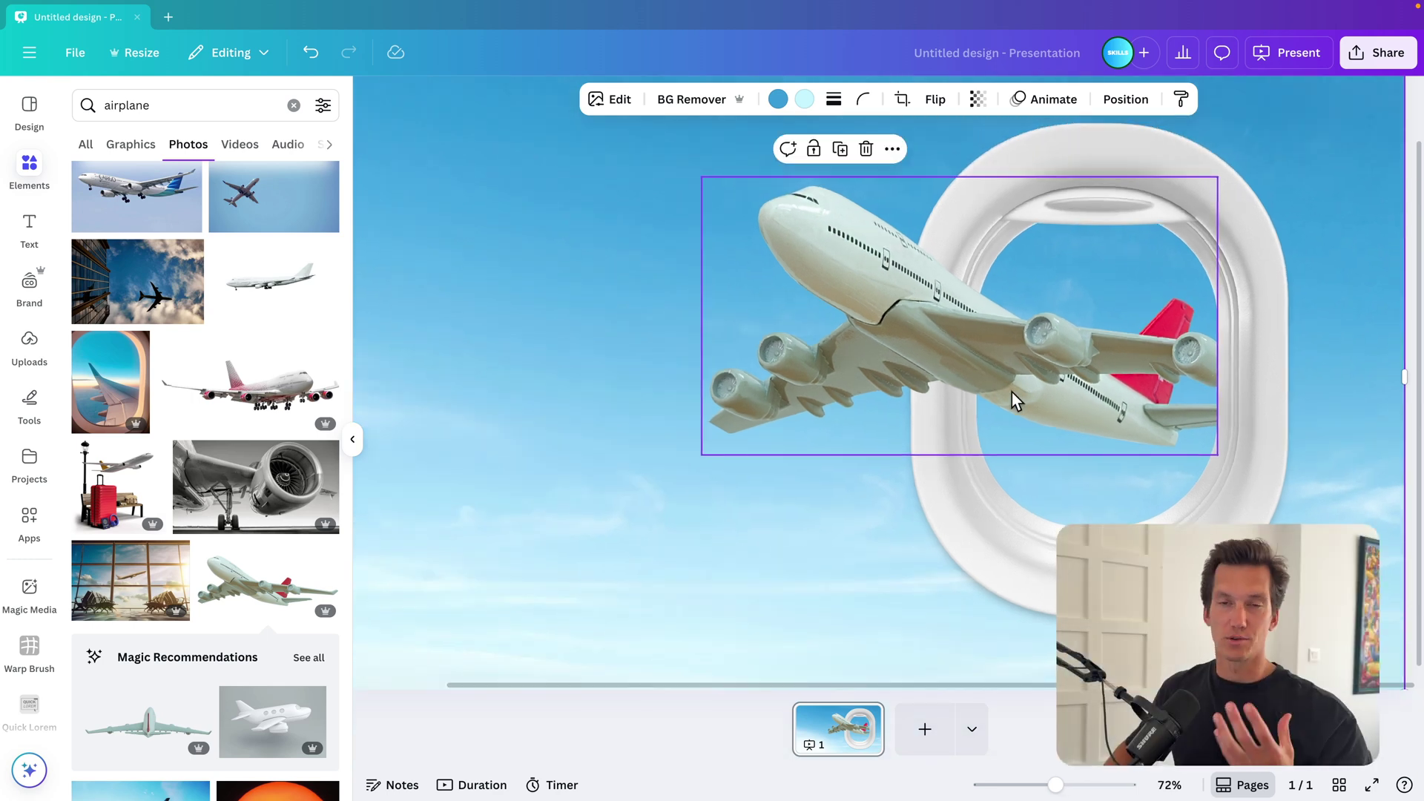
scroll(1012, 393, "down", 3)
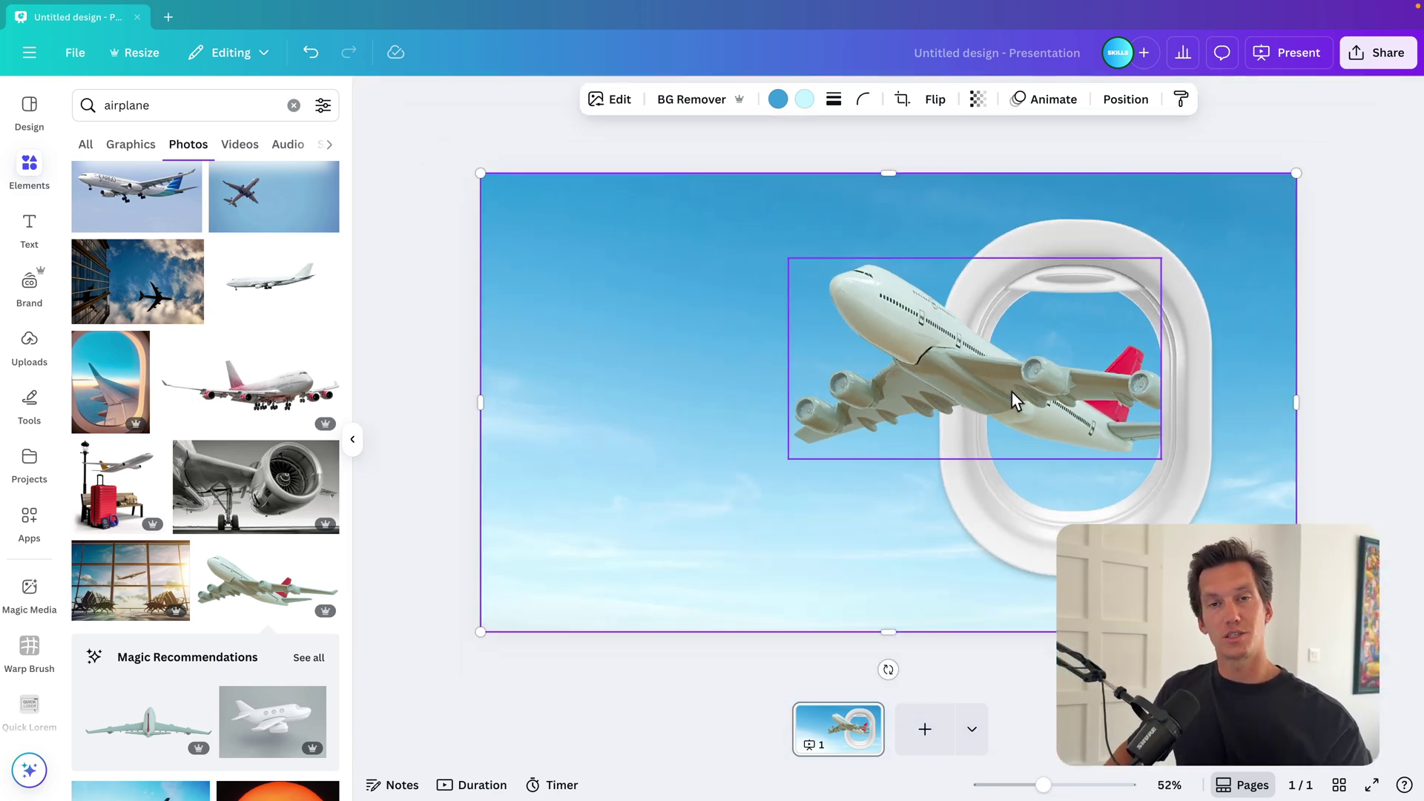
Add a soft cloud photo from a 'clouds' search, shrink it and place it over the window's right side.
key("Escape")
left_click(181, 101)
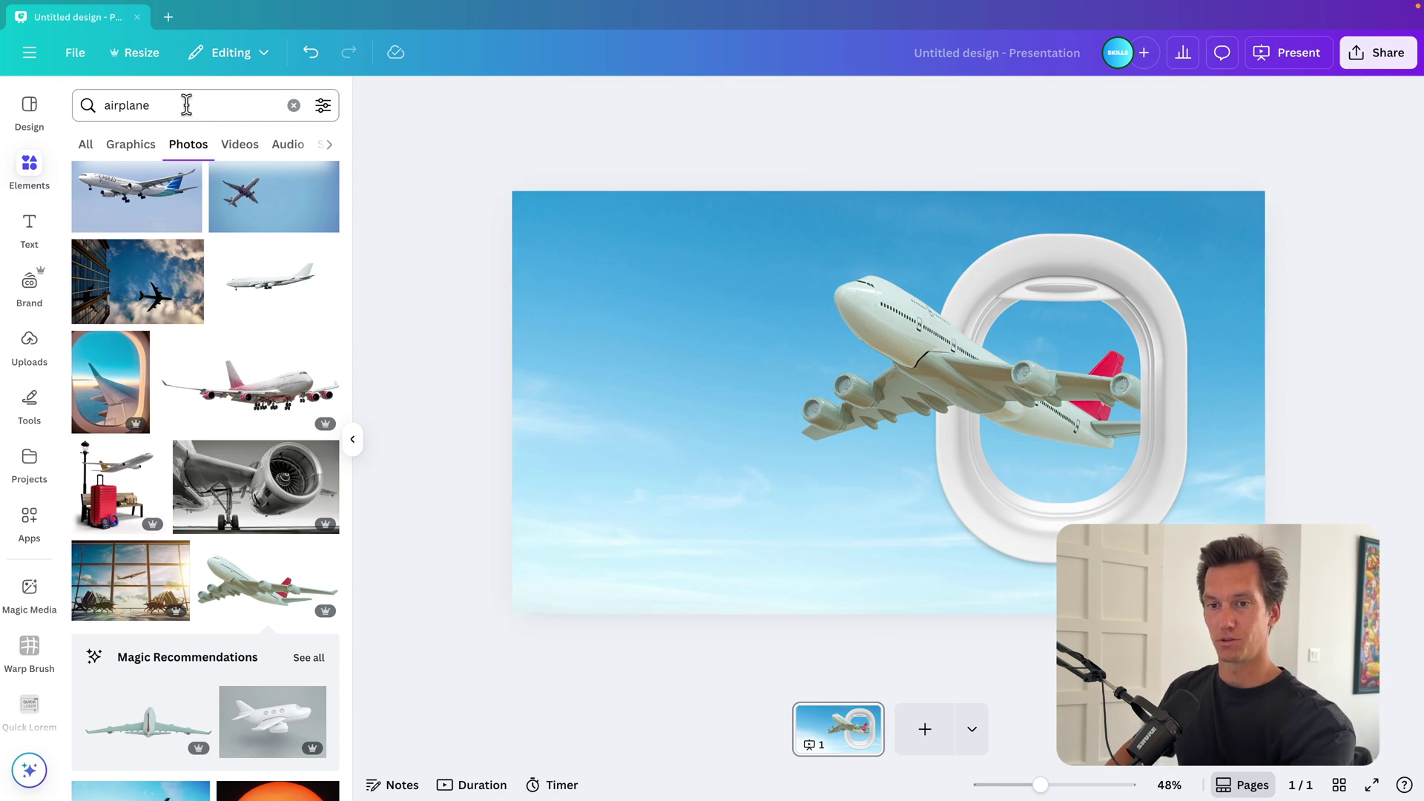
type("clouds")
key("Return")
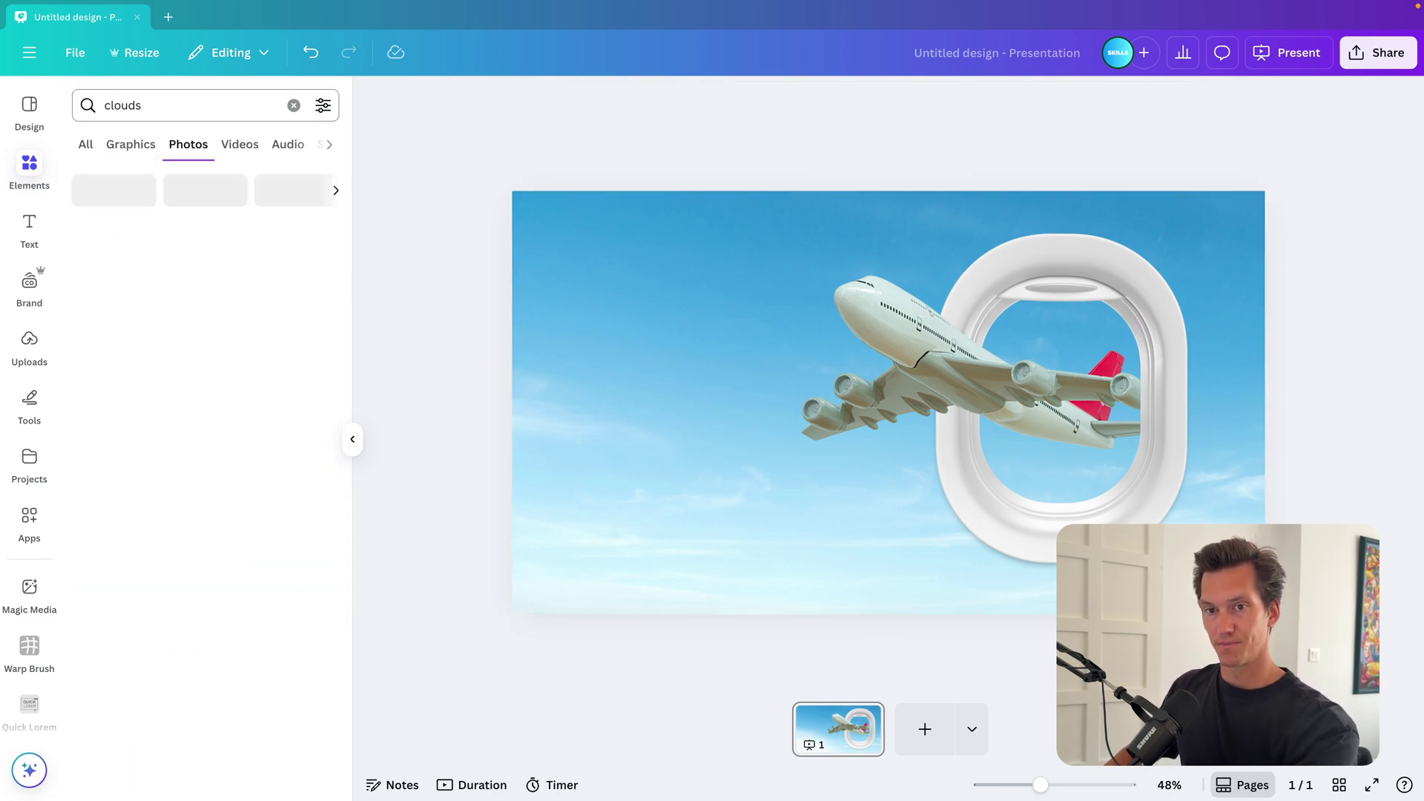
left_click(152, 146)
left_click(189, 153)
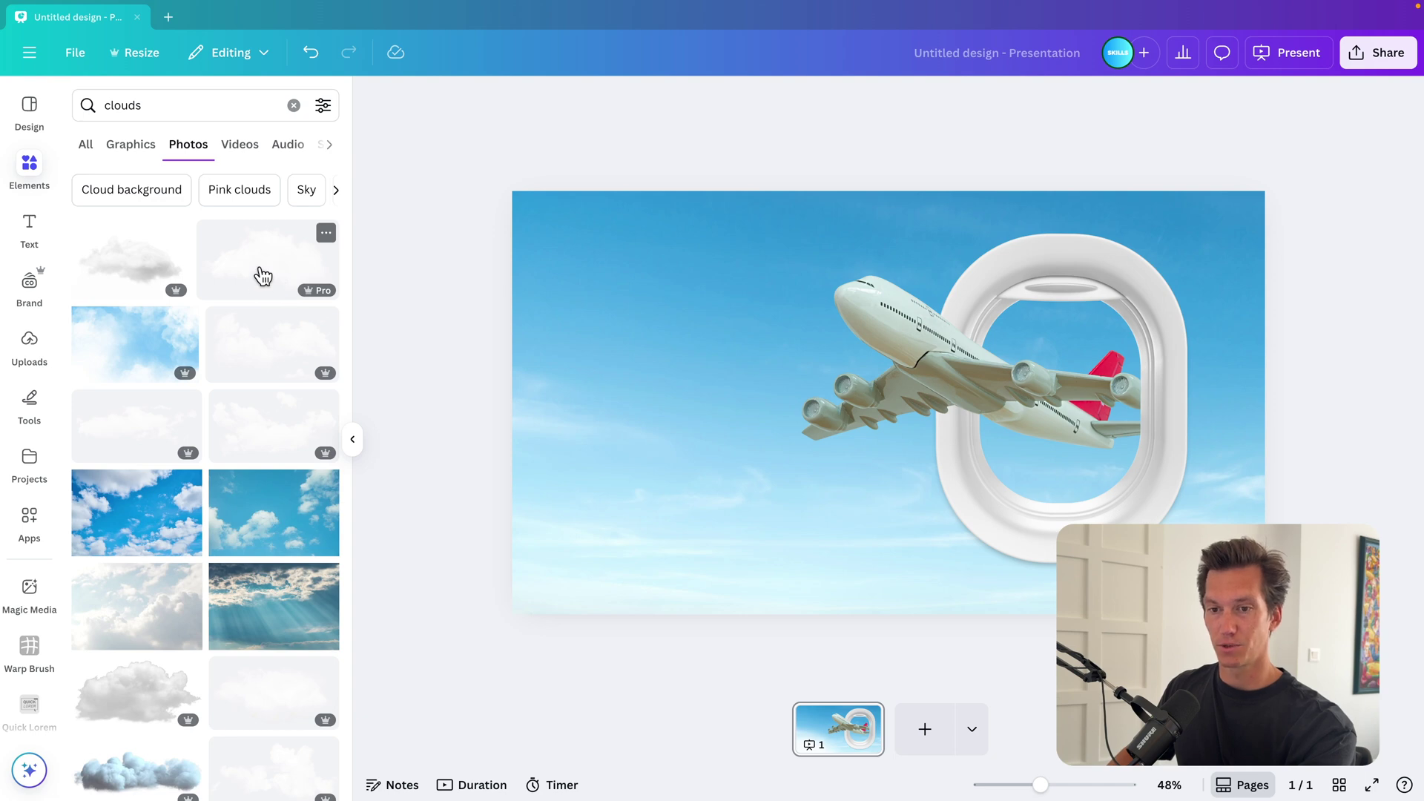
left_click(255, 361)
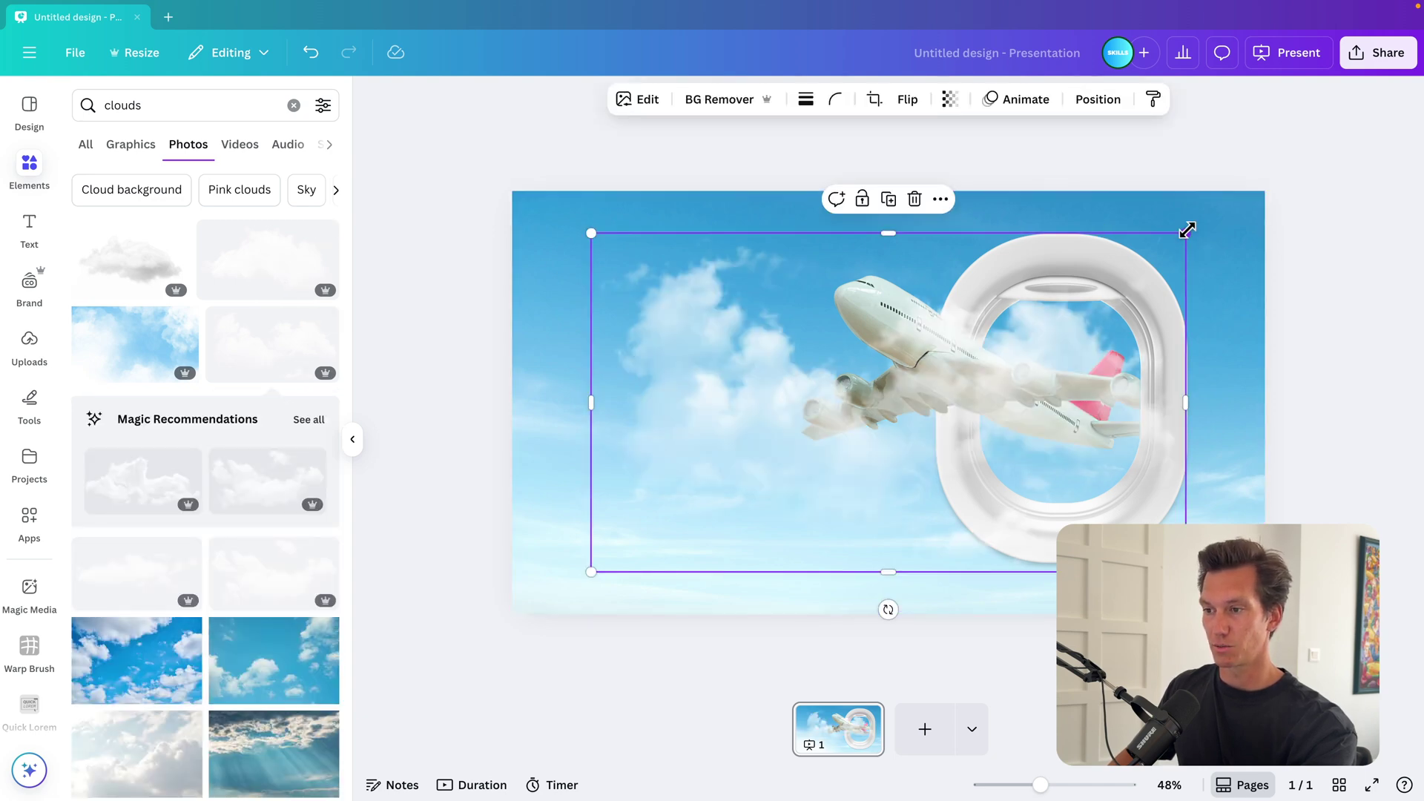
left_click_drag(1184, 230, 868, 413)
left_click_drag(676, 518, 1165, 461)
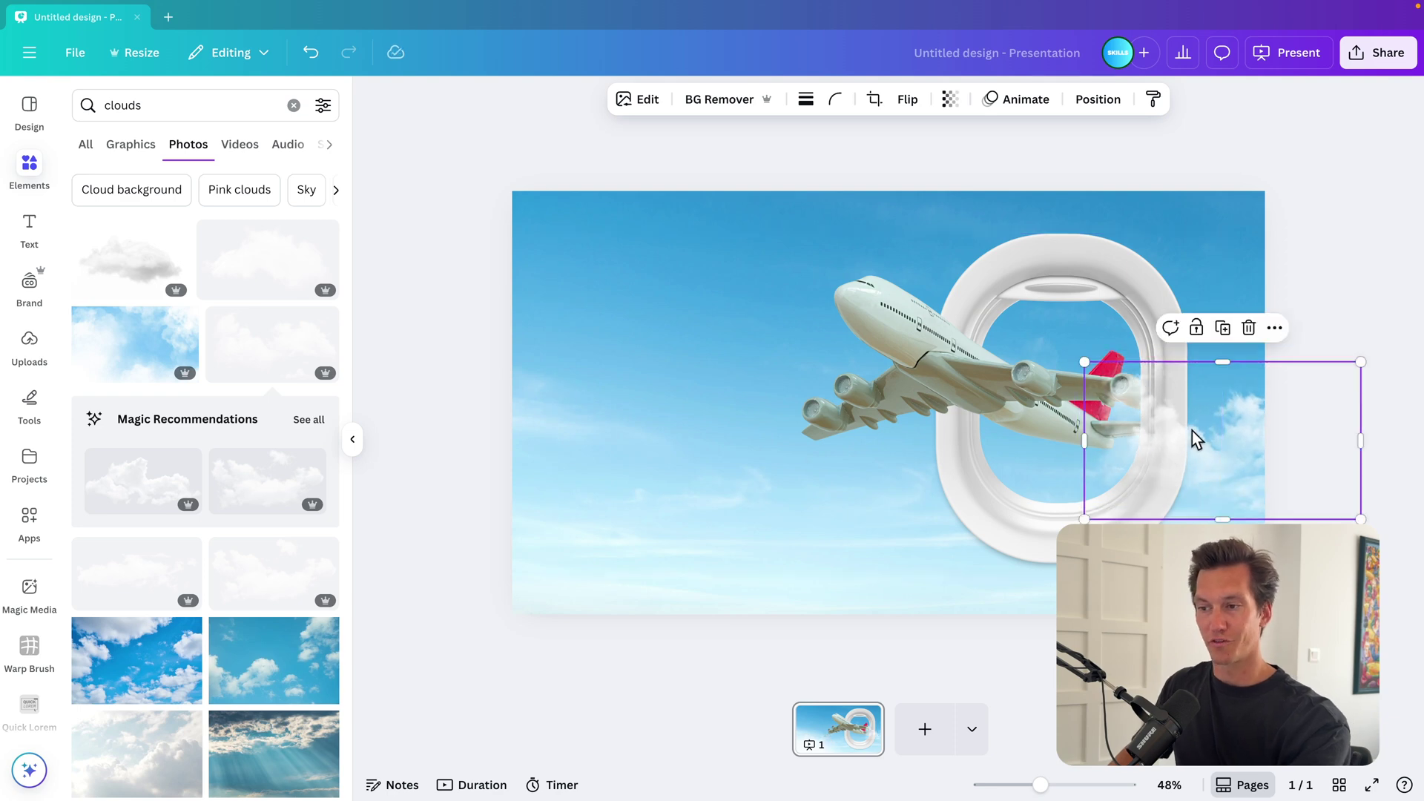
Add a second cloud photo and size it over the window and the plane's wing.
left_click(273, 503)
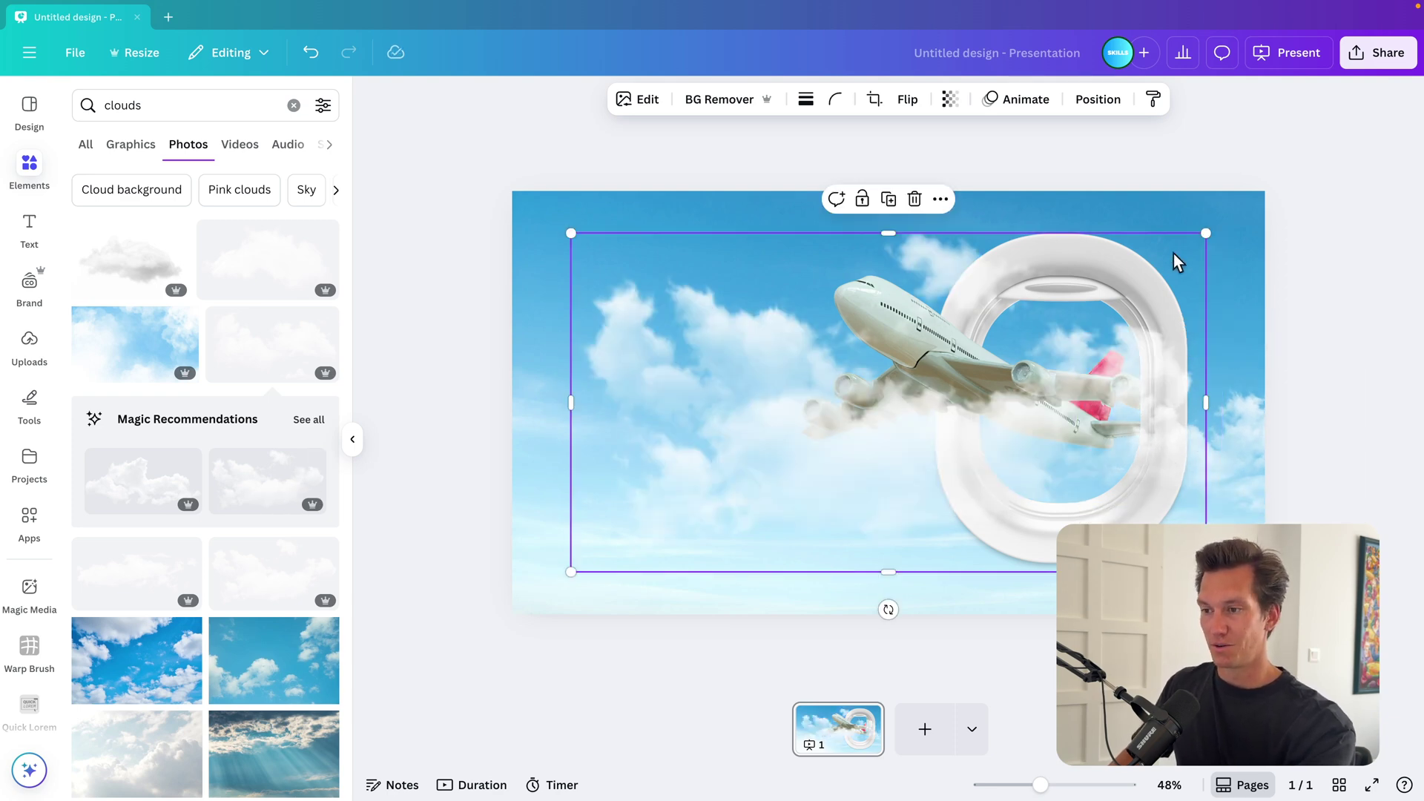
left_click_drag(1203, 228, 953, 368)
left_click_drag(794, 515, 1054, 528)
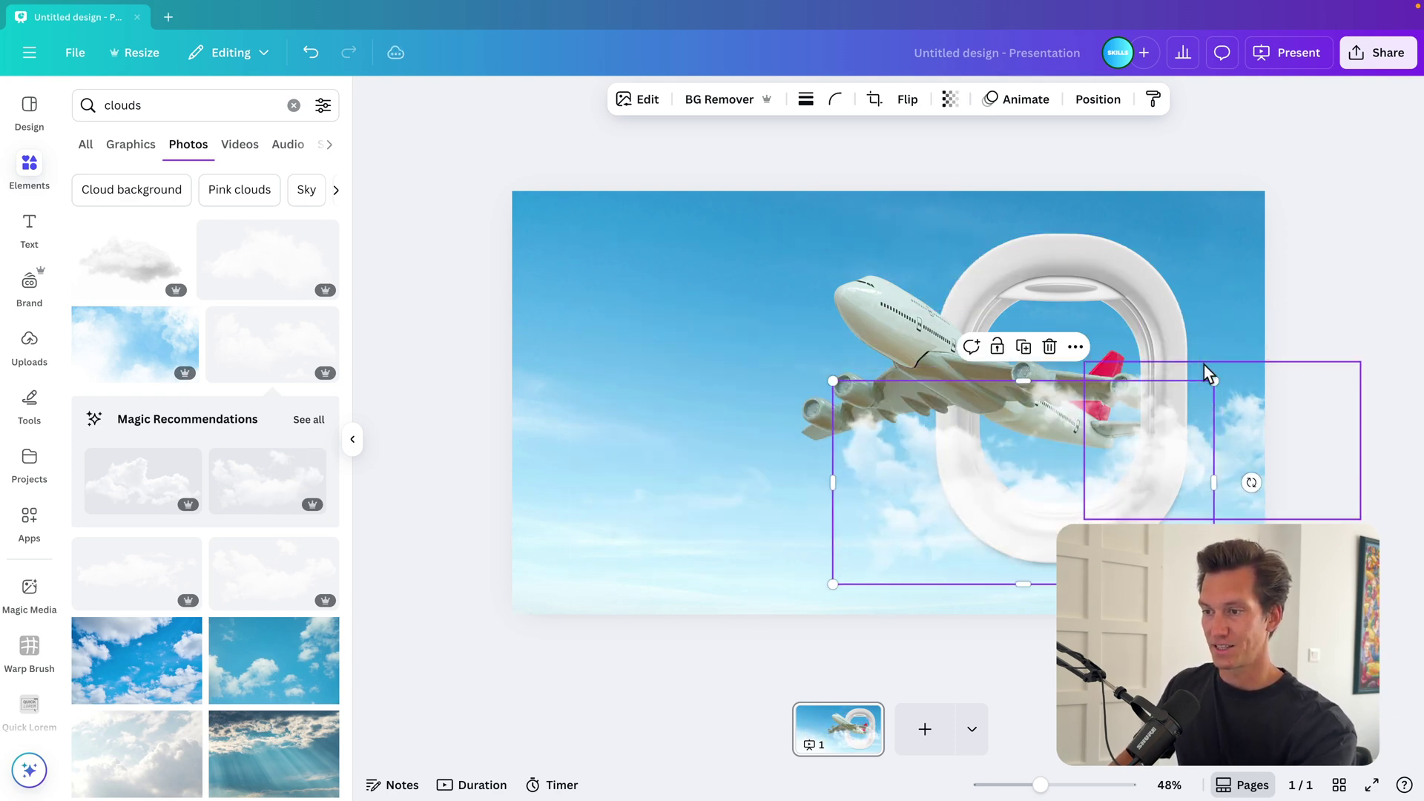
left_click_drag(1214, 378, 1122, 427)
left_click_drag(1013, 538, 989, 476)
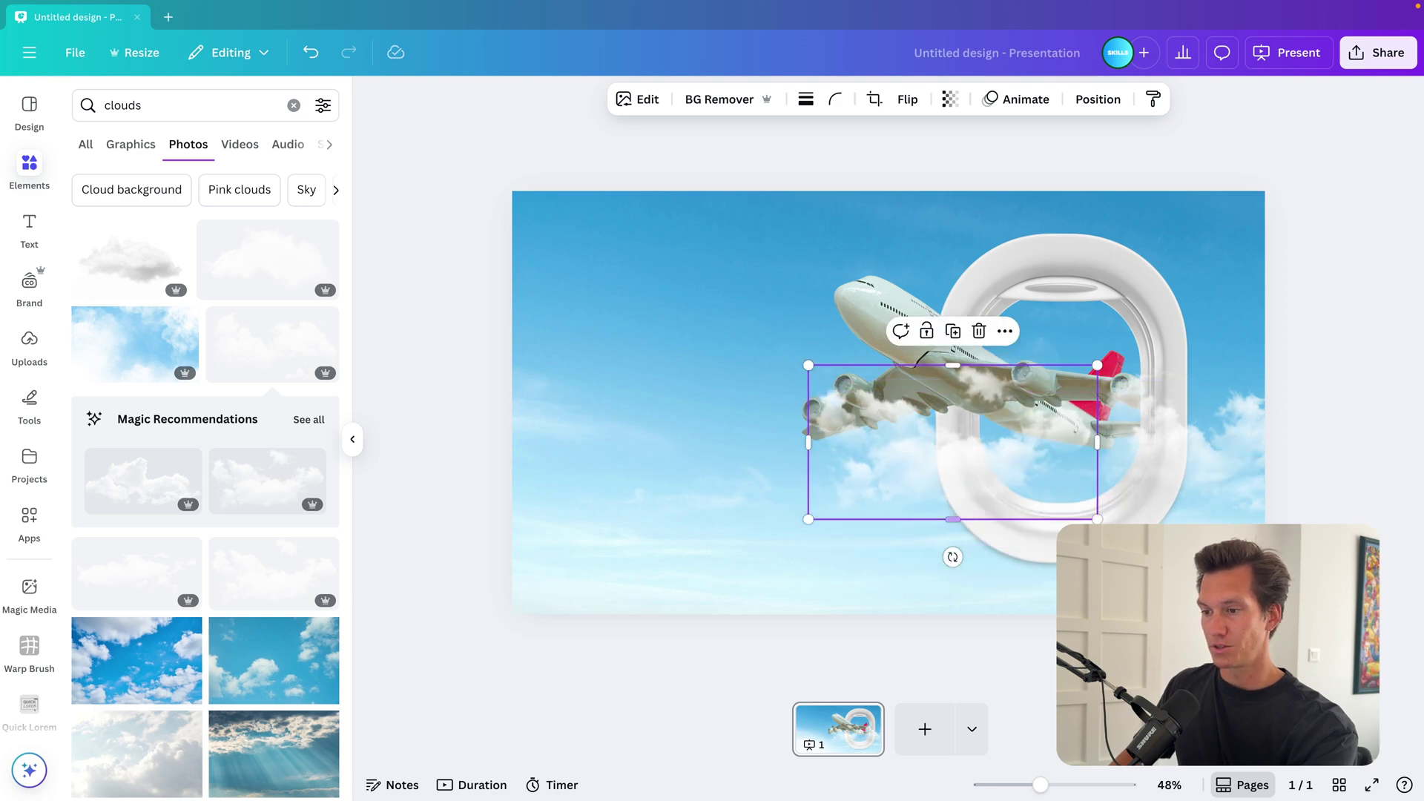
left_click_drag(1098, 519, 1140, 542)
Move the cloud layer behind the plane in the Layers list.
left_click(1100, 101)
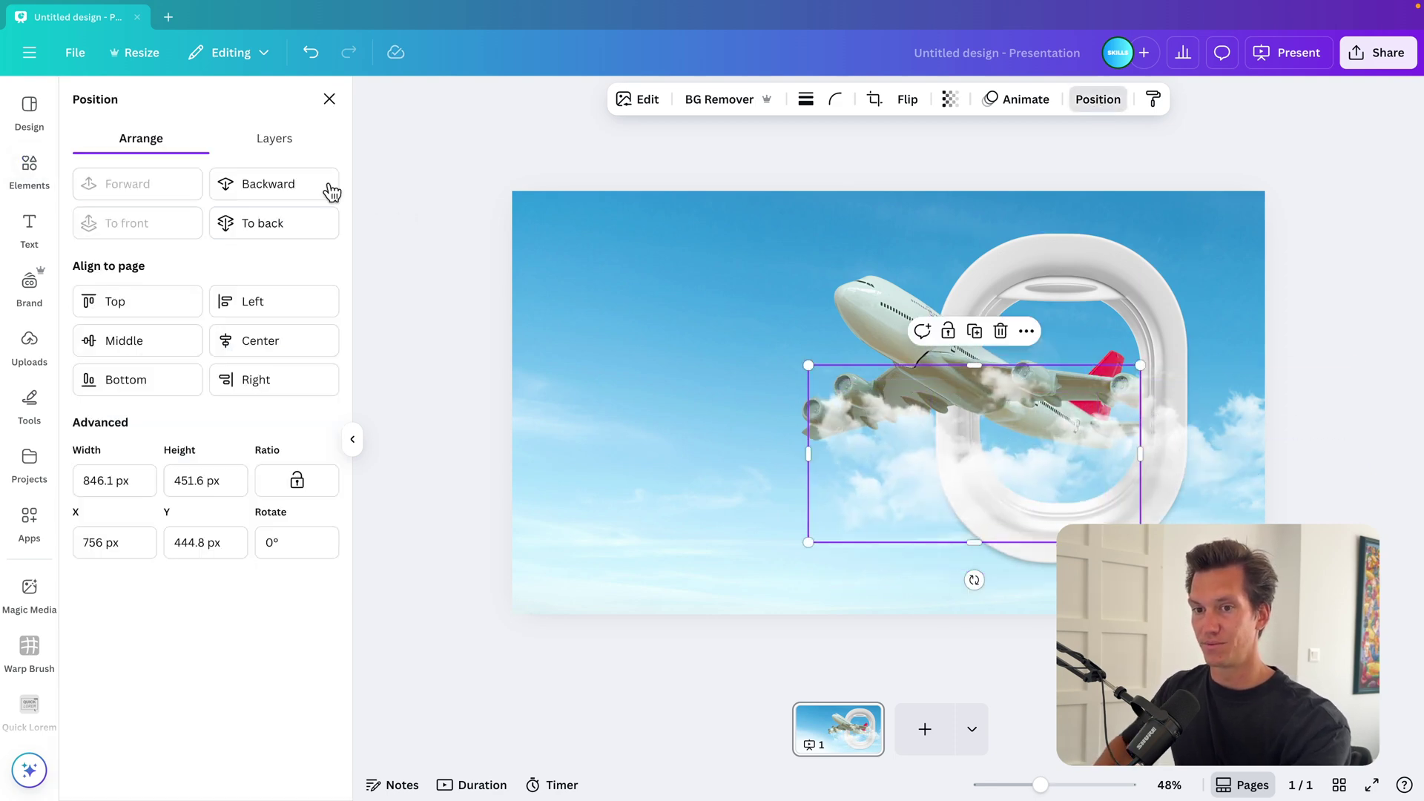
left_click(278, 142)
left_click_drag(210, 232, 223, 371)
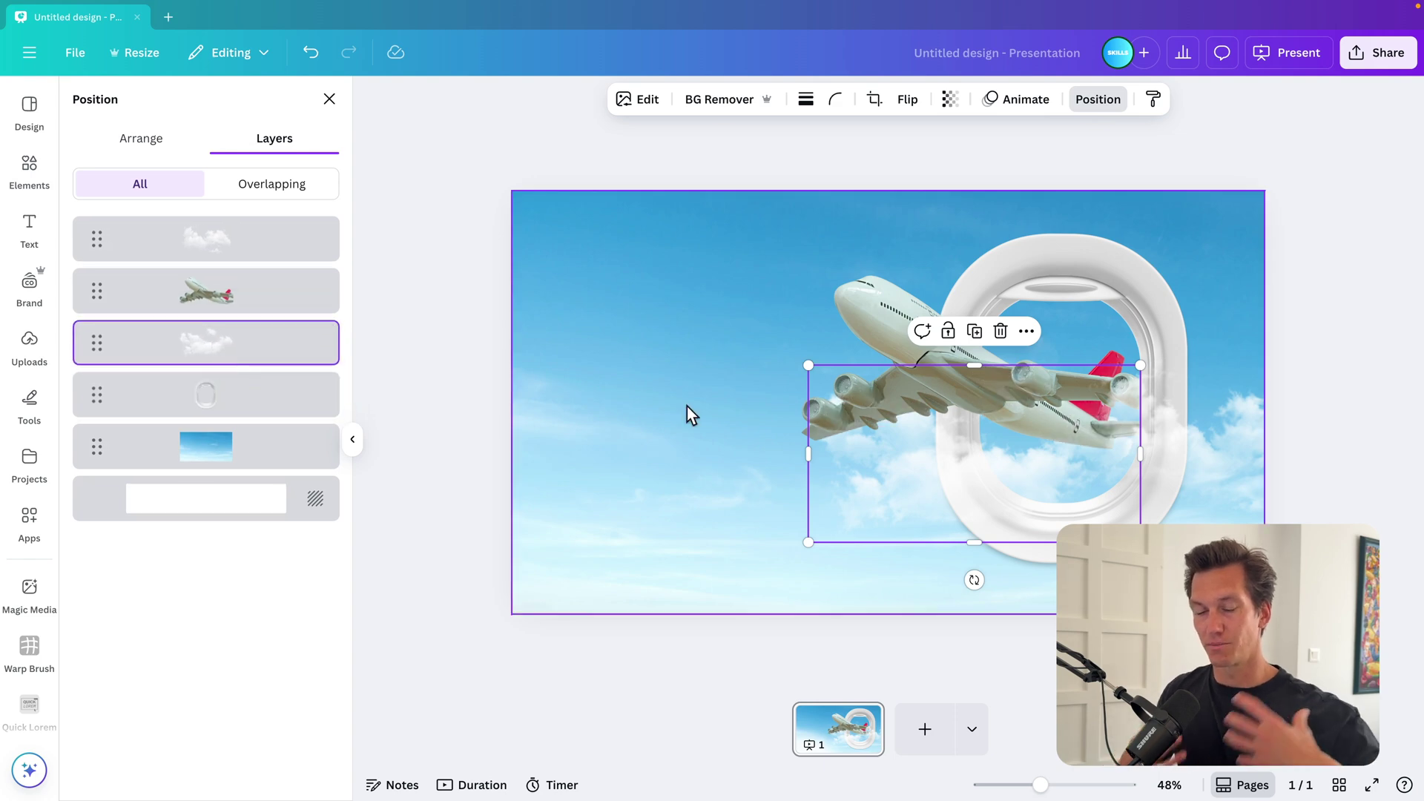
Add a recently used cloud, shrink it and place it over the window's lower part.
left_click(29, 166)
left_click(216, 237)
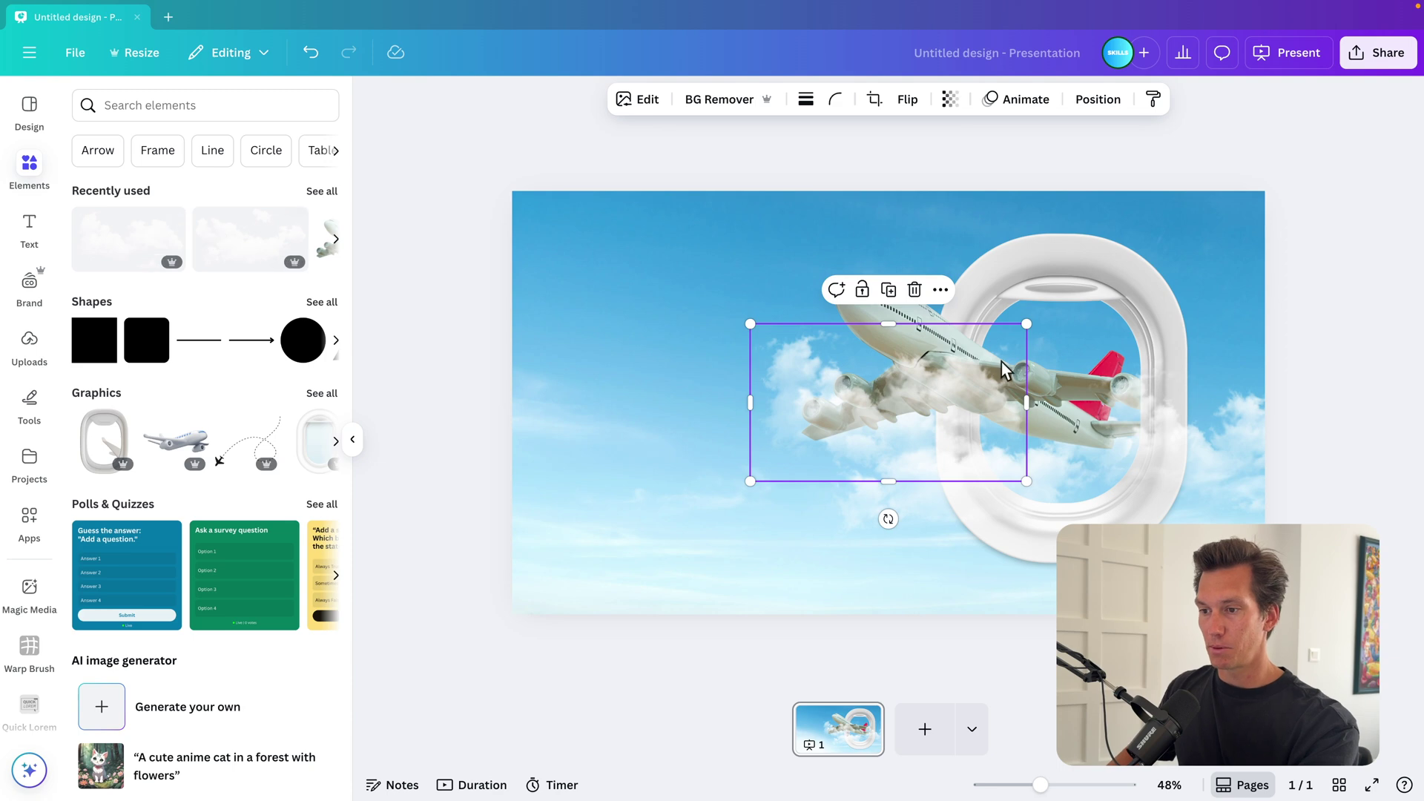
left_click_drag(1030, 323, 941, 369)
left_click_drag(880, 438, 1080, 455)
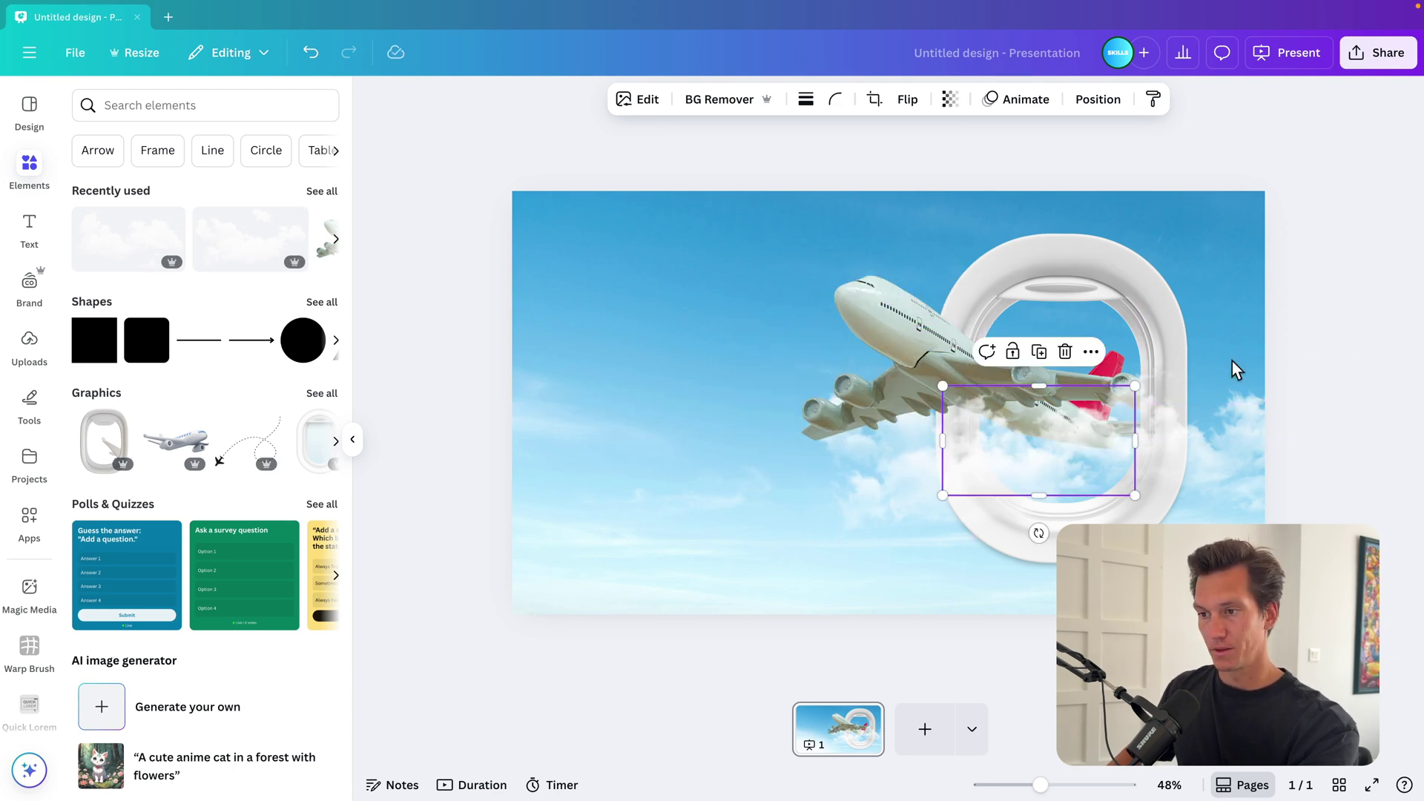
left_click(1348, 319)
Add a 'Budget' text, enlarge it to size 134 and place it left of the plane.
type("text")
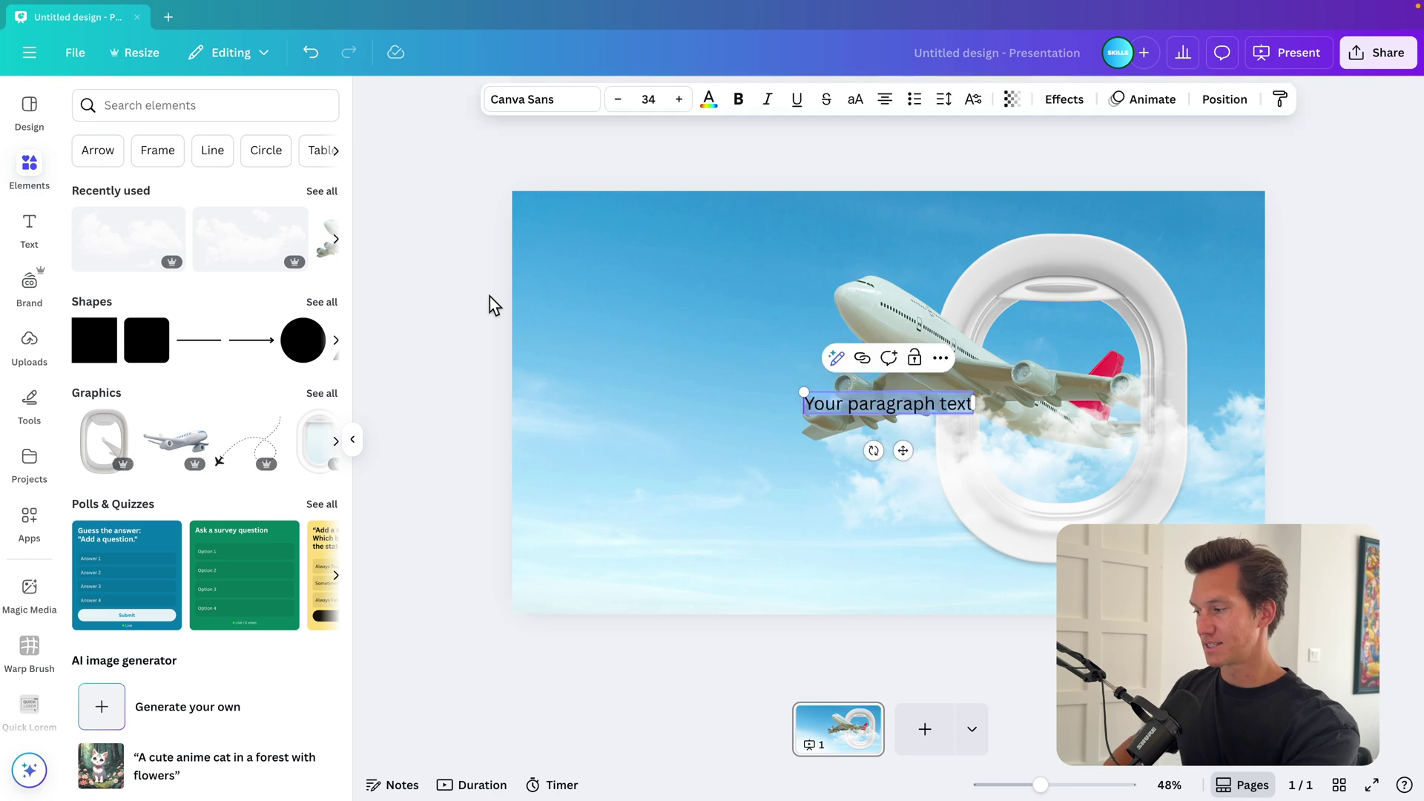
type("Bud")
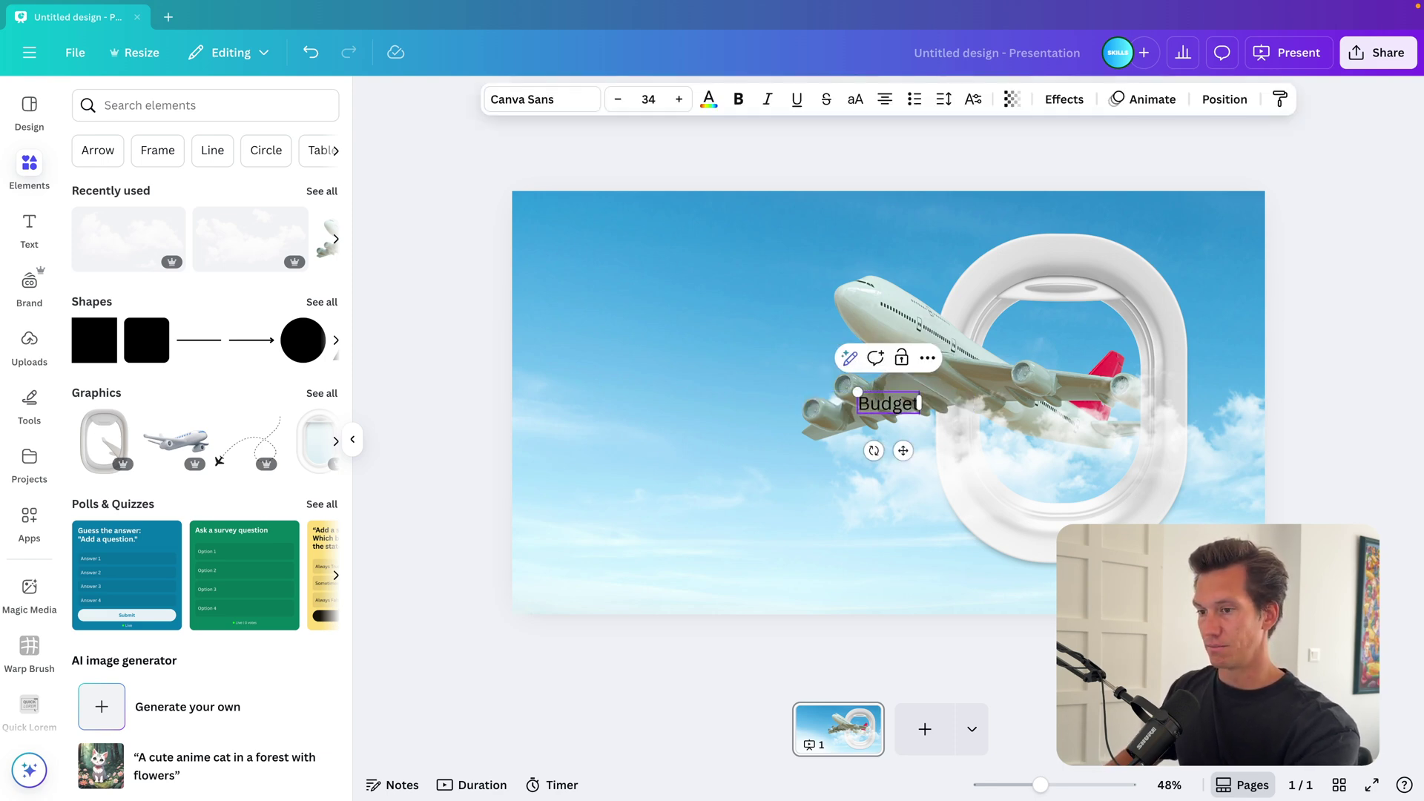
type("get")
left_click_drag(857, 391, 678, 331)
left_click_drag(801, 370, 664, 370)
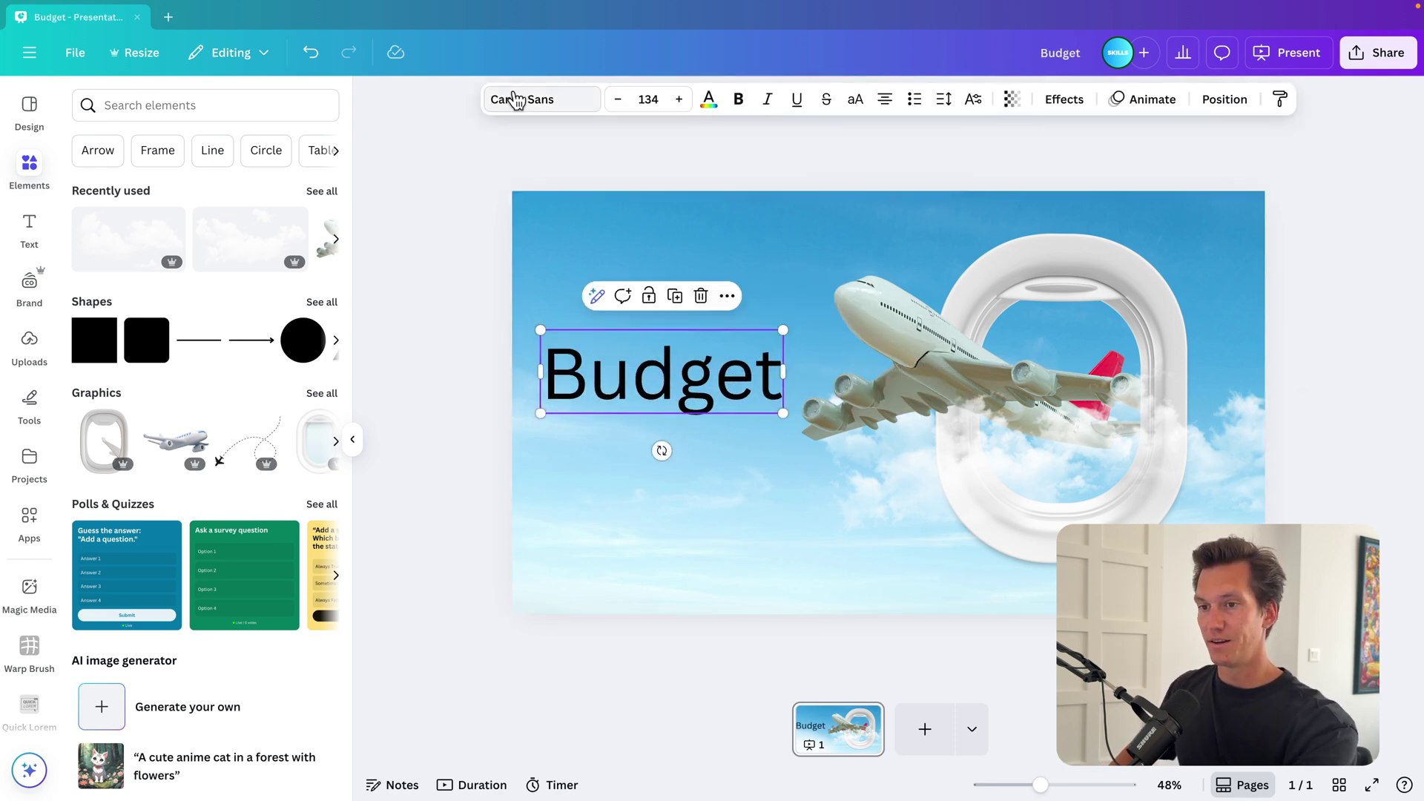
Set 'Budget' in Regular Brush, colour it pinkish-red and enlarge it to size 144.
left_click(517, 99)
left_click(207, 163)
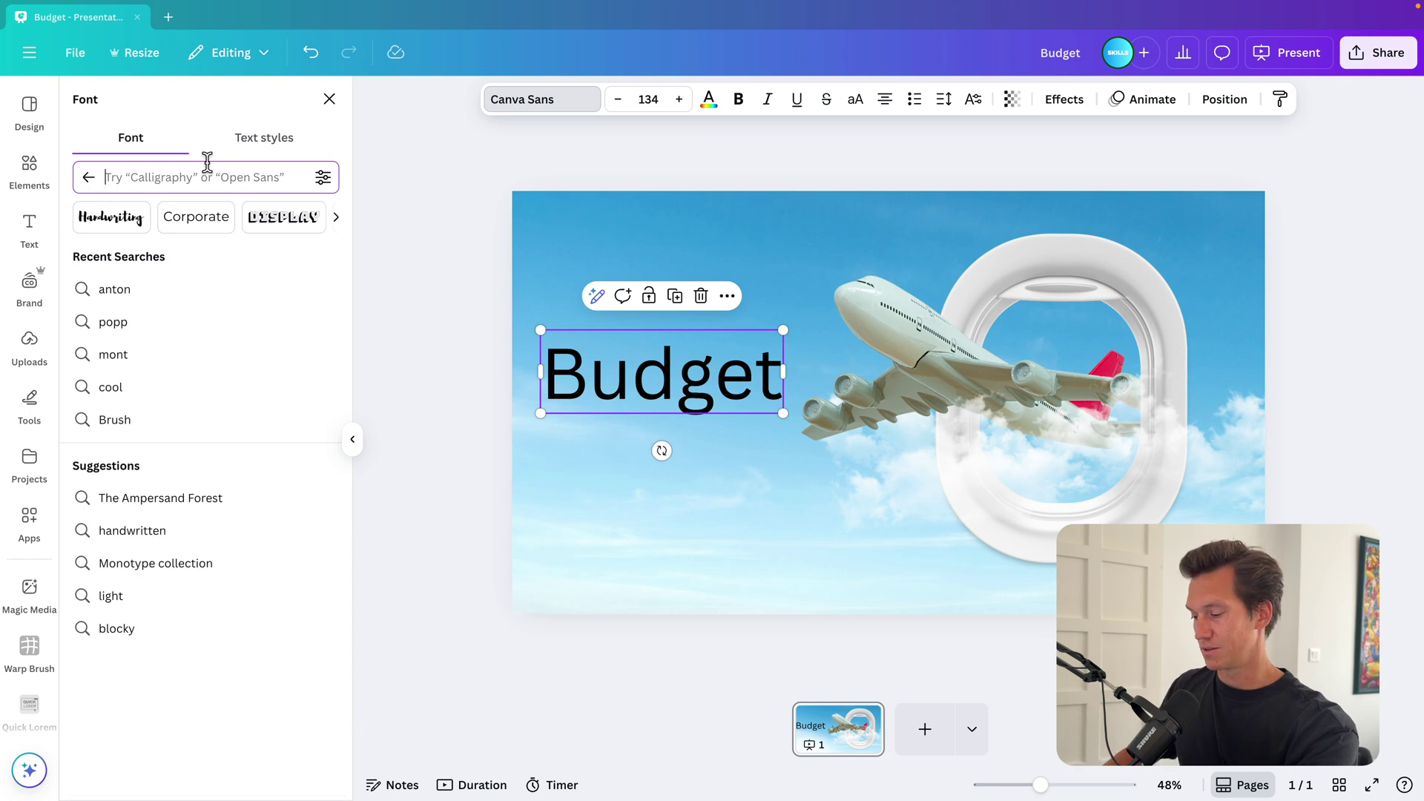
type("regular")
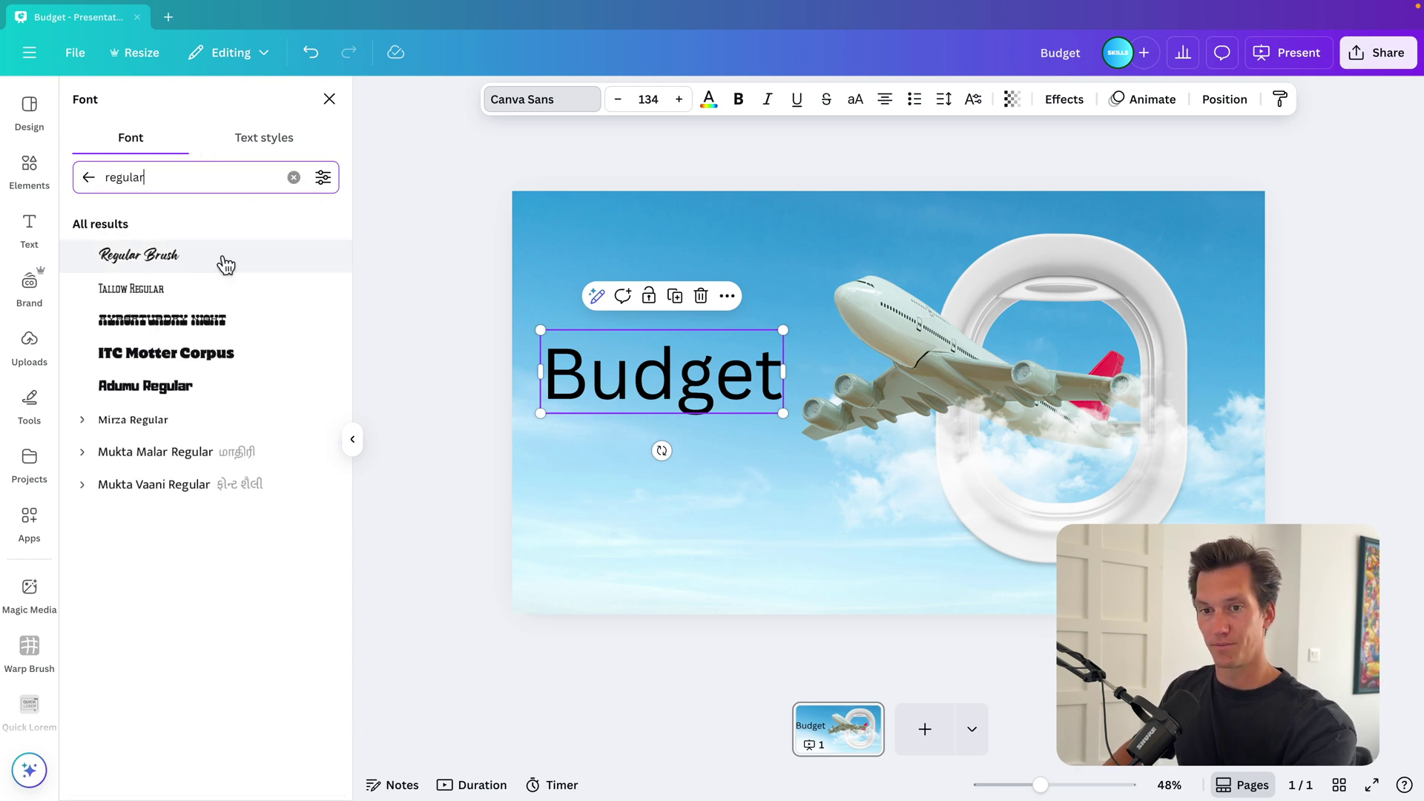
left_click(195, 258)
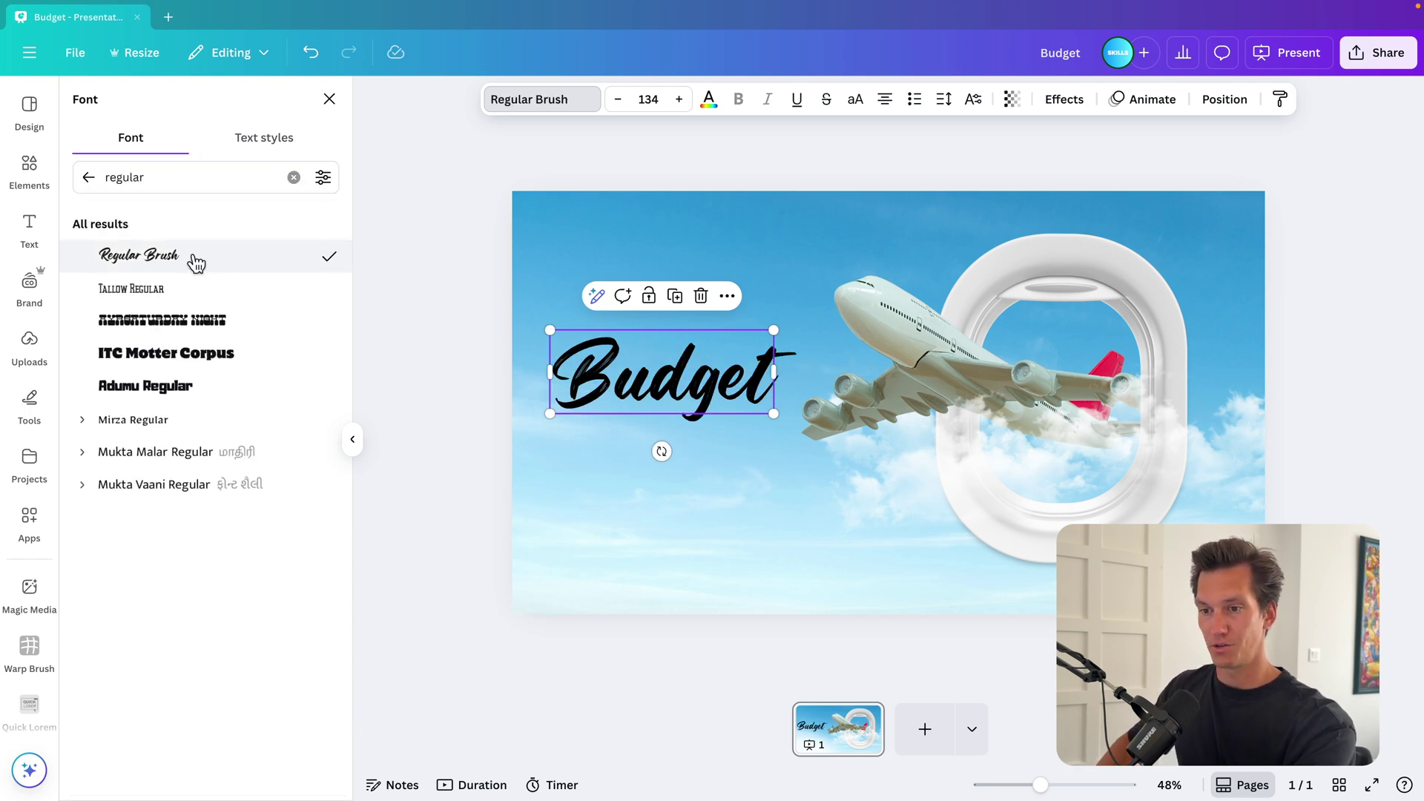
left_click(710, 100)
left_click(183, 222)
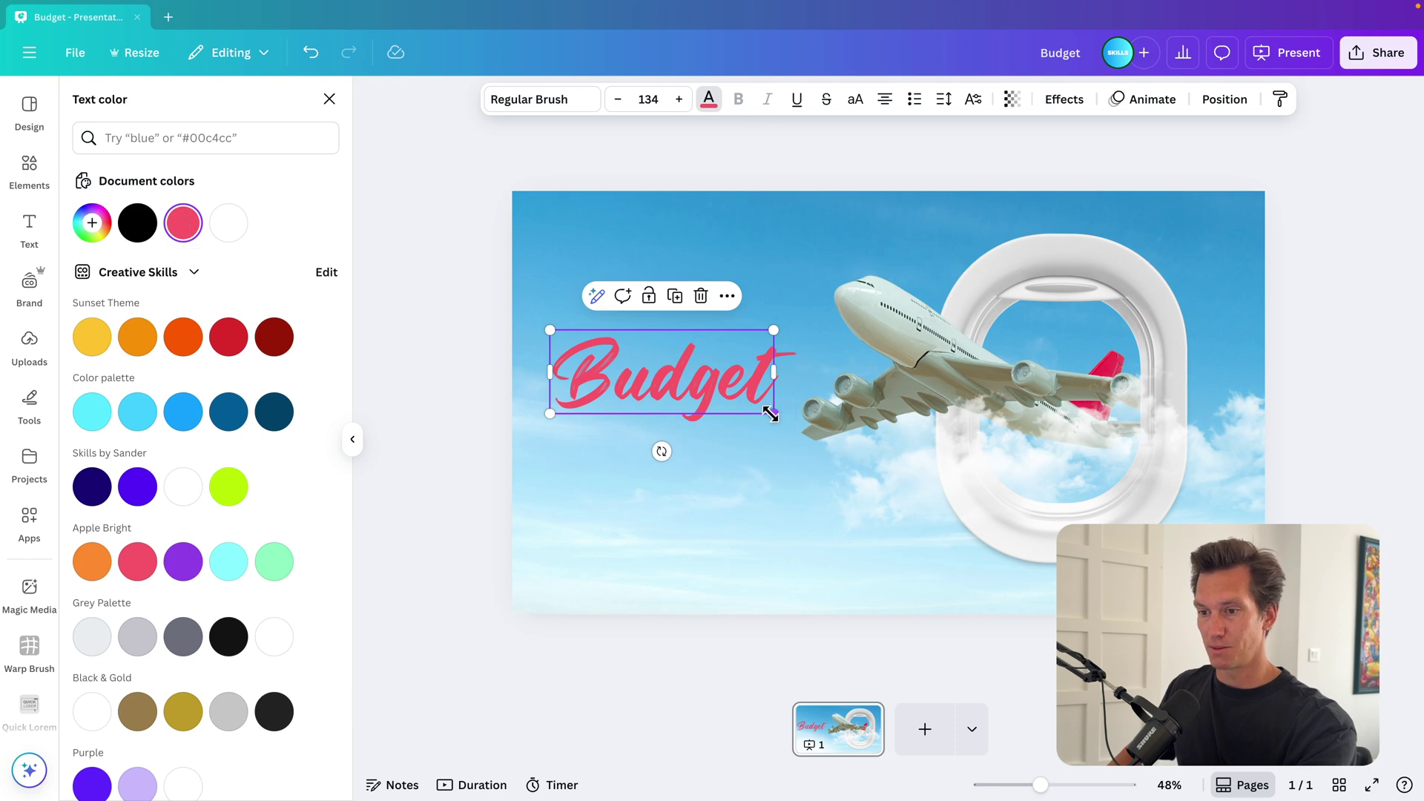
mouse_move(770, 414)
left_mouse_down()
mouse_move(807, 427)
mouse_move(785, 428)
left_mouse_up()
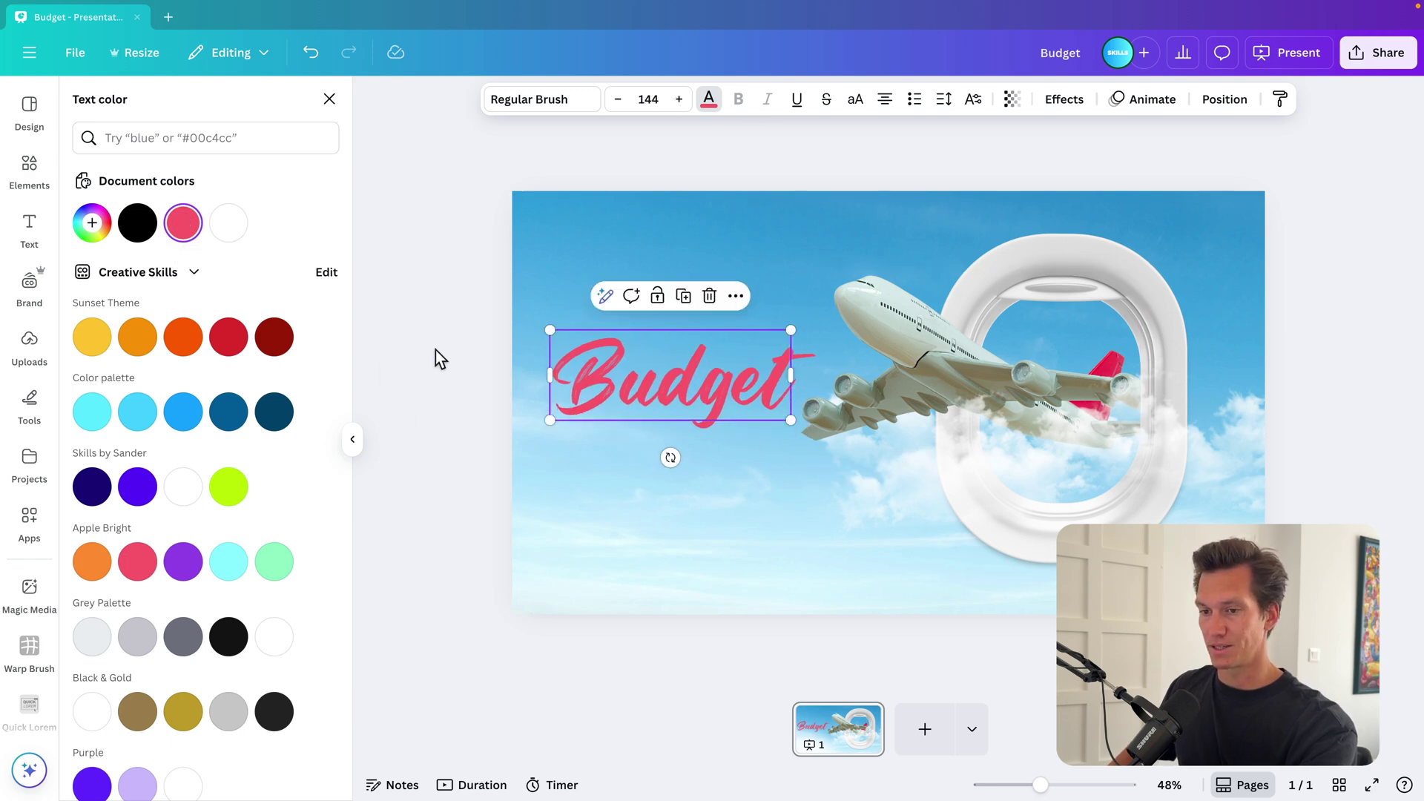
Add a smaller white 'AIRLINE' text and place it below 'Budget'.
type("tAIRLINE")
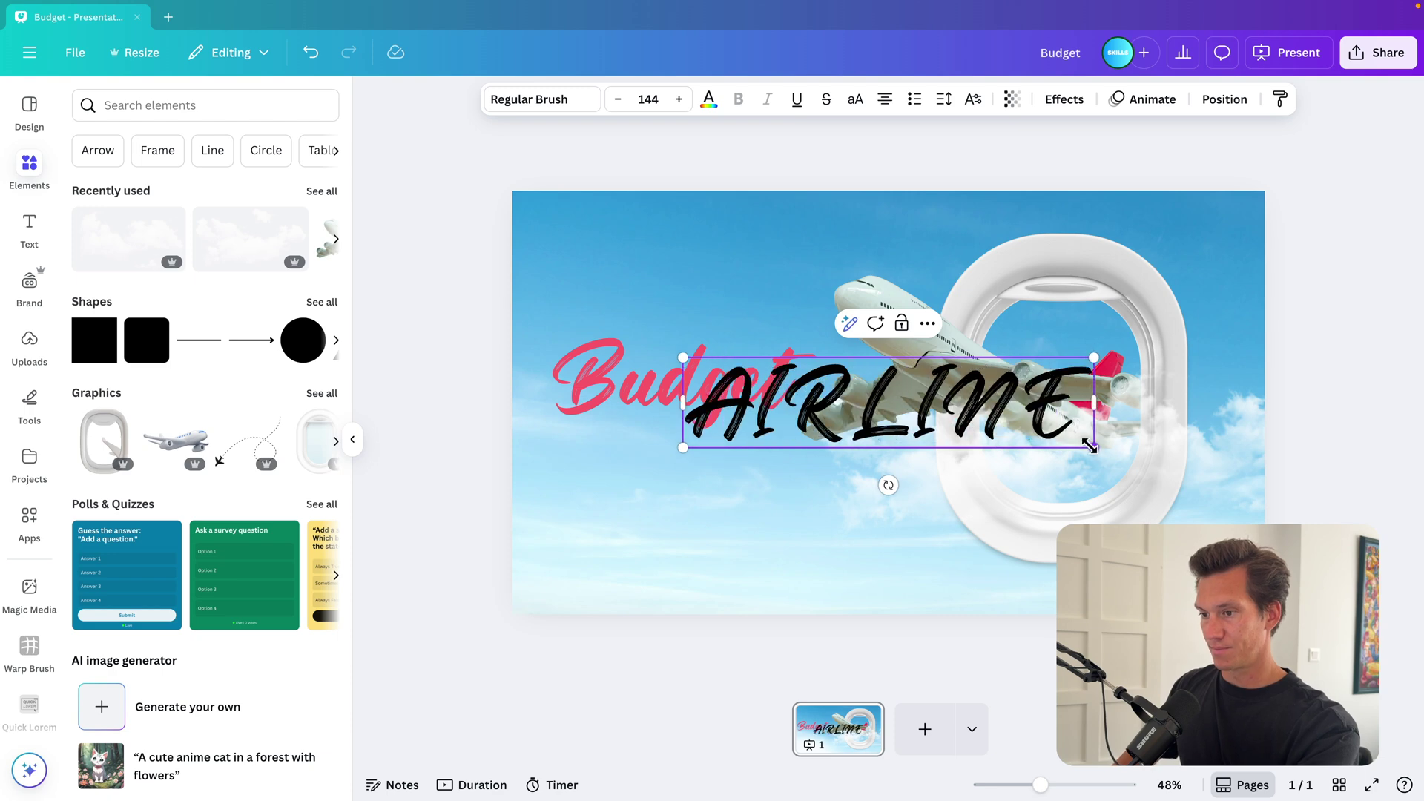
left_click_drag(1089, 445, 869, 400)
left_click(709, 99)
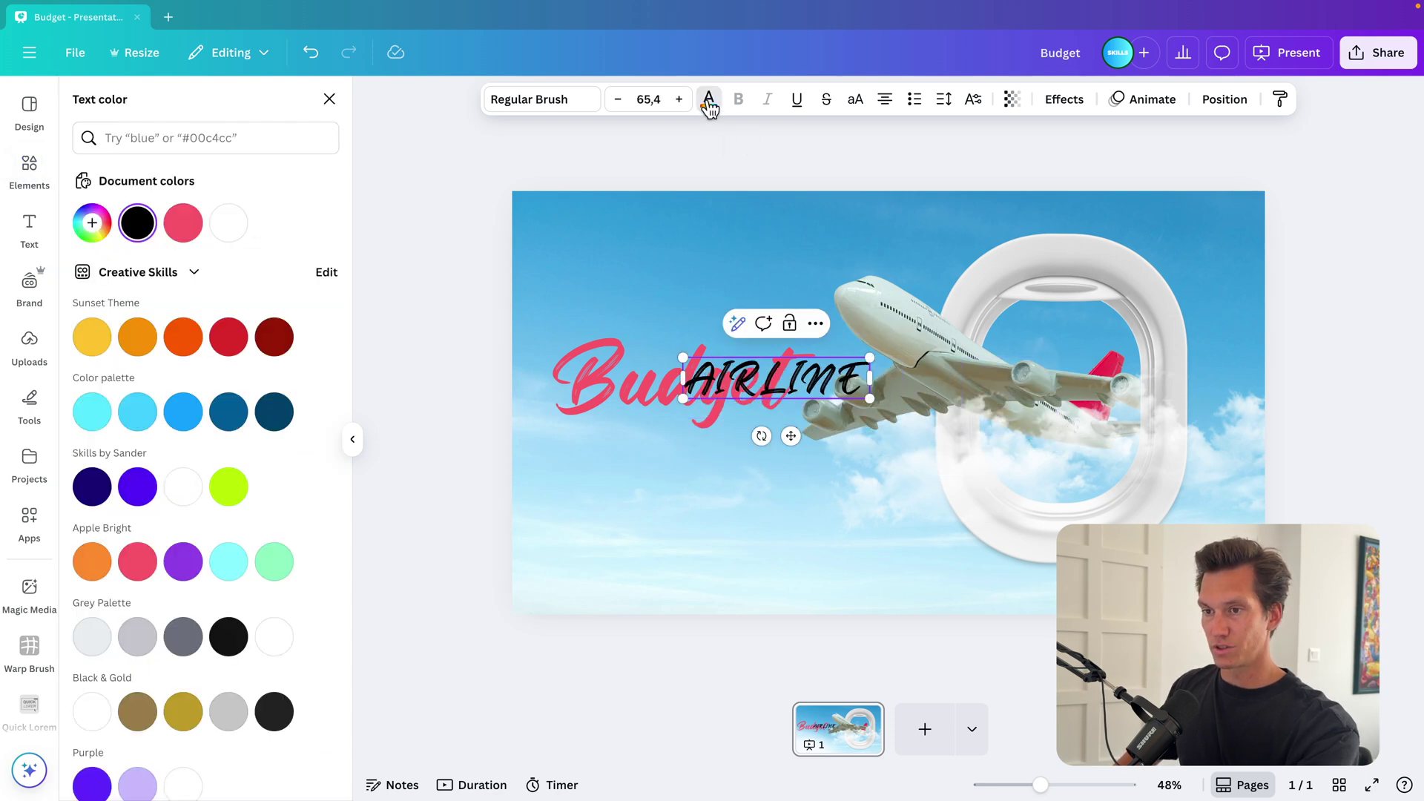
left_click(235, 224)
left_click_drag(788, 438, 676, 513)
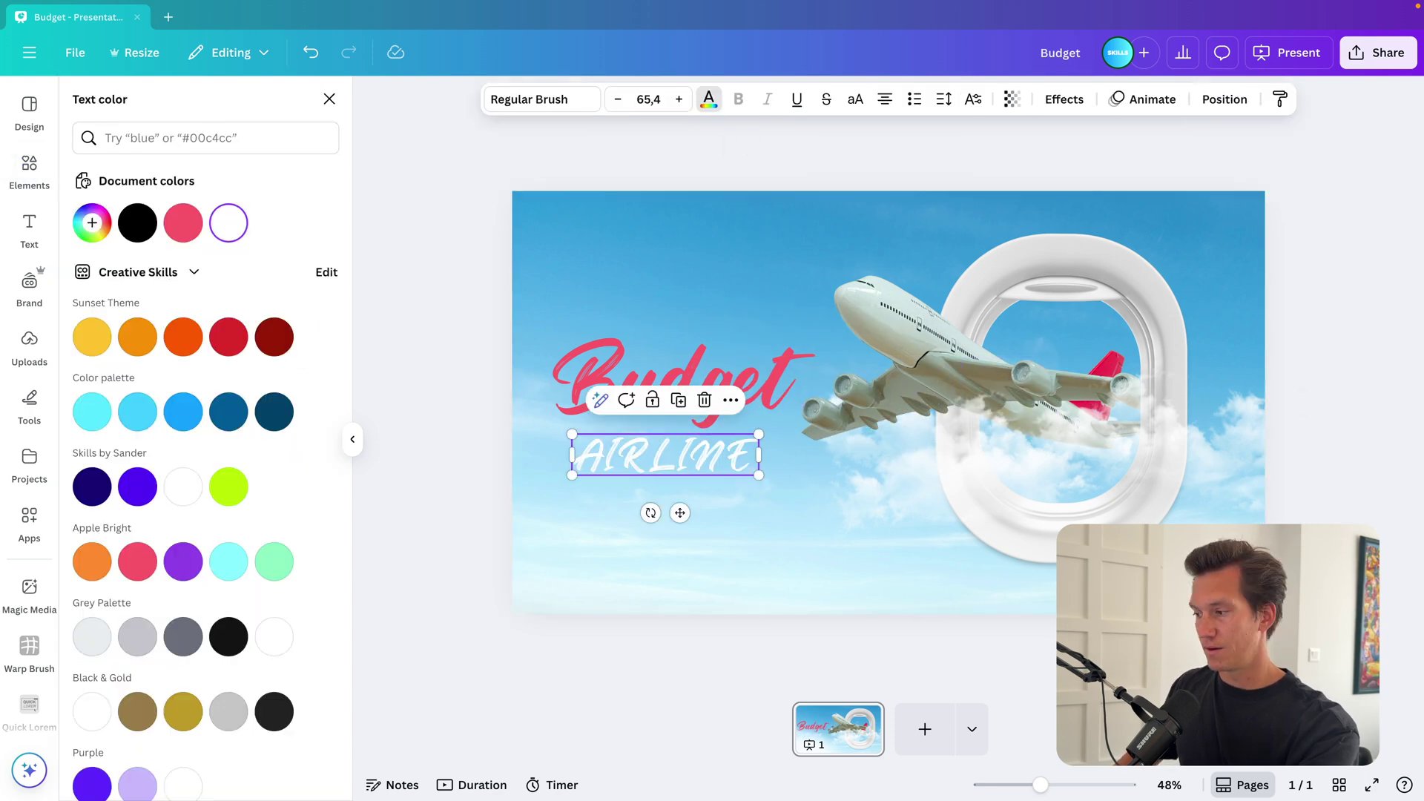
Set 'AIRLINE' in Bobby Jones with a Lift effect and duplicate it above 'Budget'.
left_click(541, 99)
type("boo")
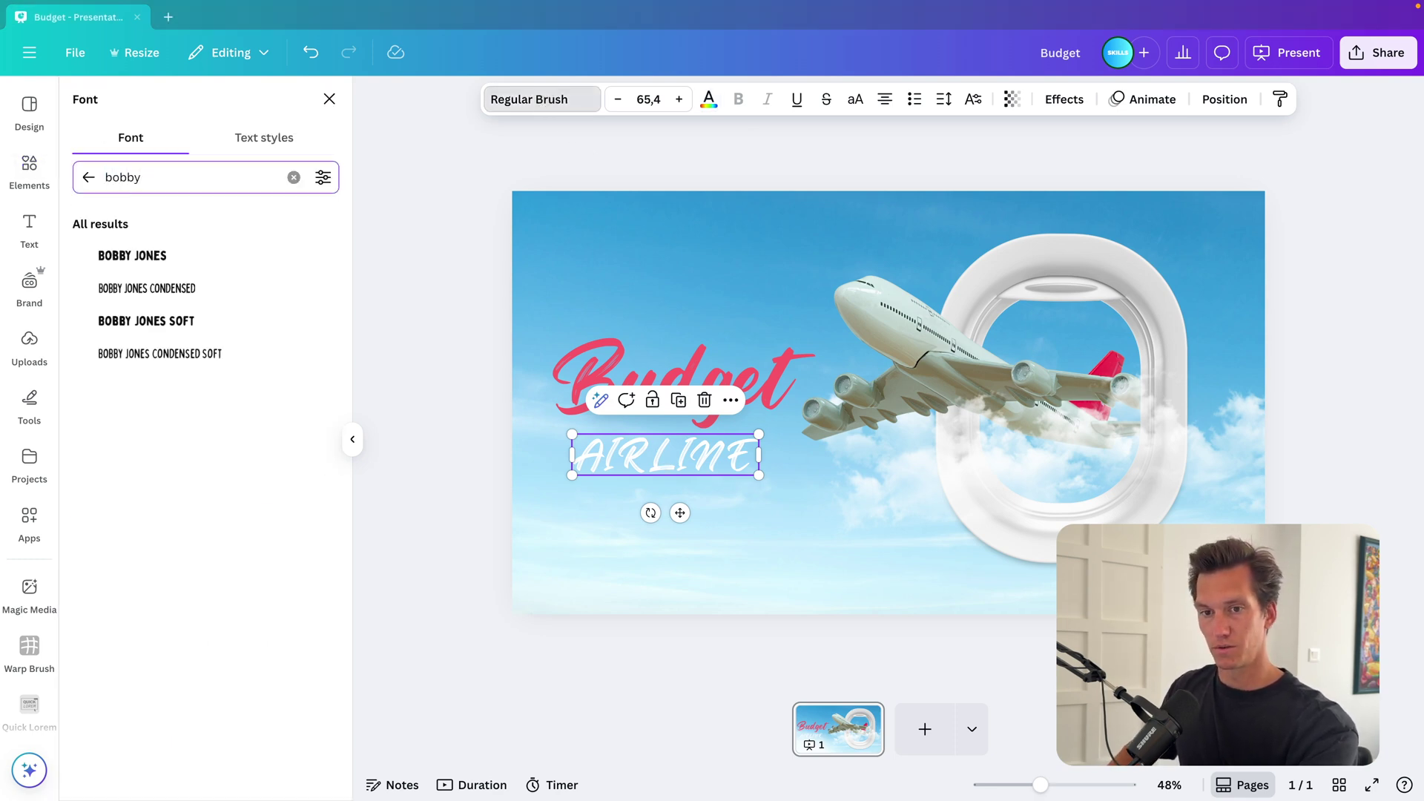
left_click(132, 255)
left_click_drag(716, 476, 631, 435)
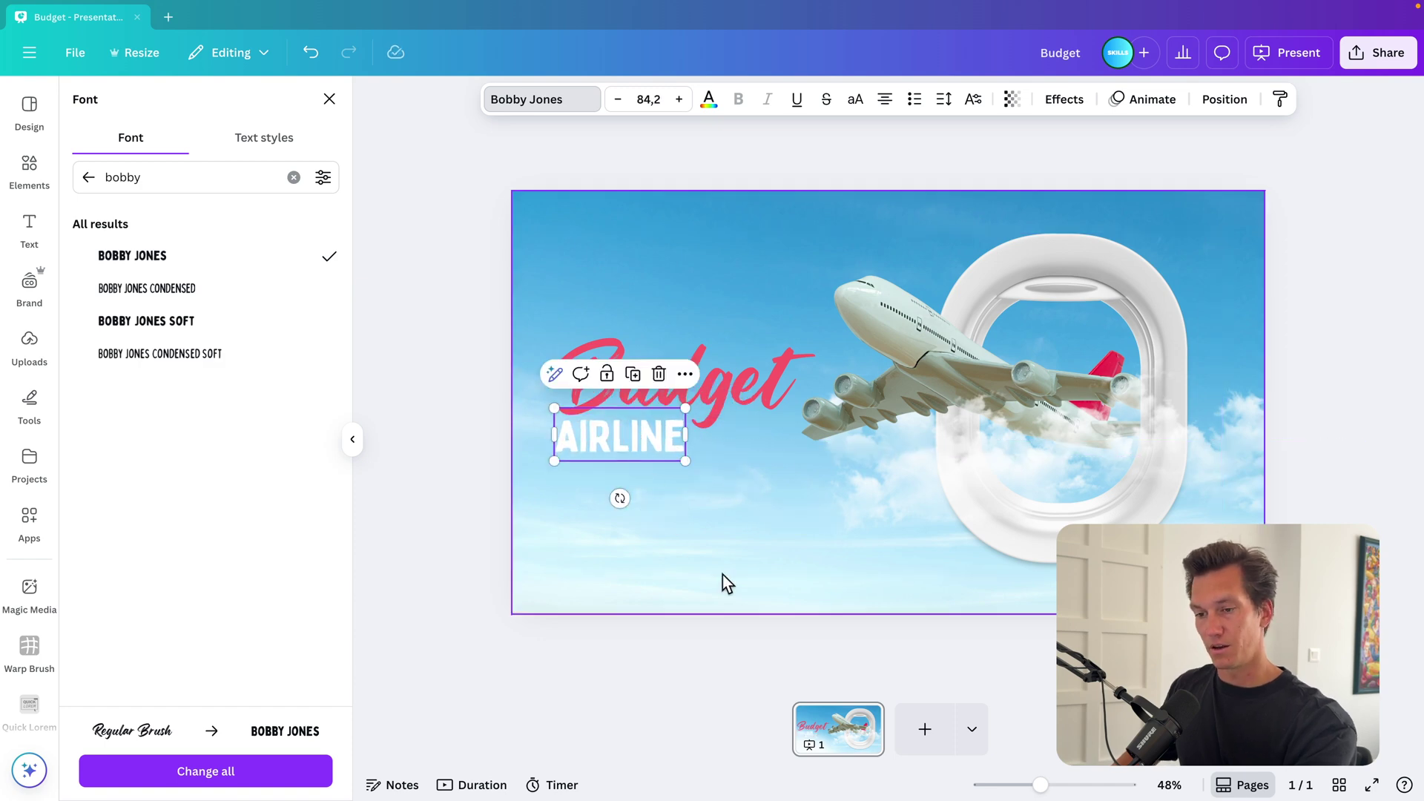
left_click(1068, 100)
left_click(314, 206)
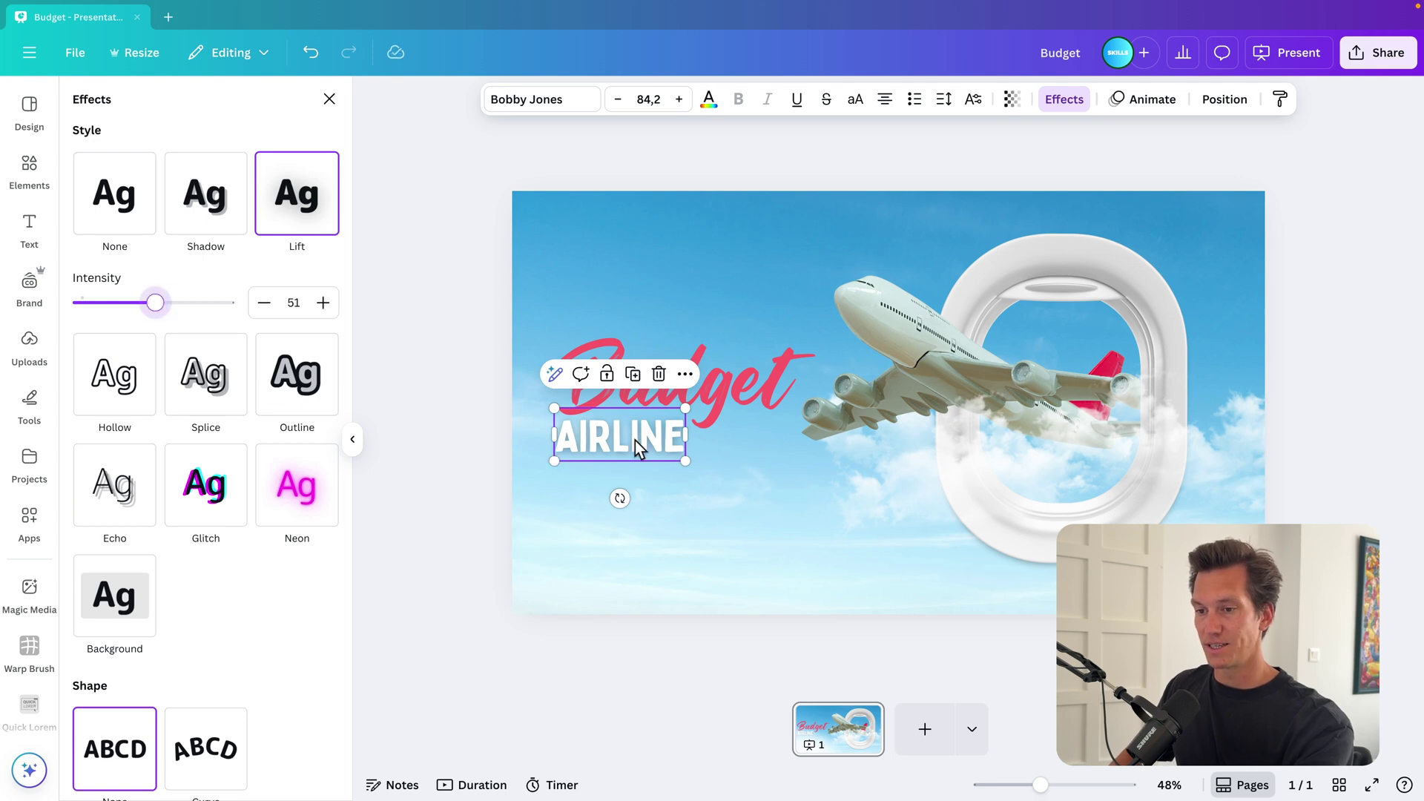
left_click_drag(635, 440, 635, 322)
Change the upper copy's text to 'YOUR' and position it over 'Budget'.
double_click(646, 315)
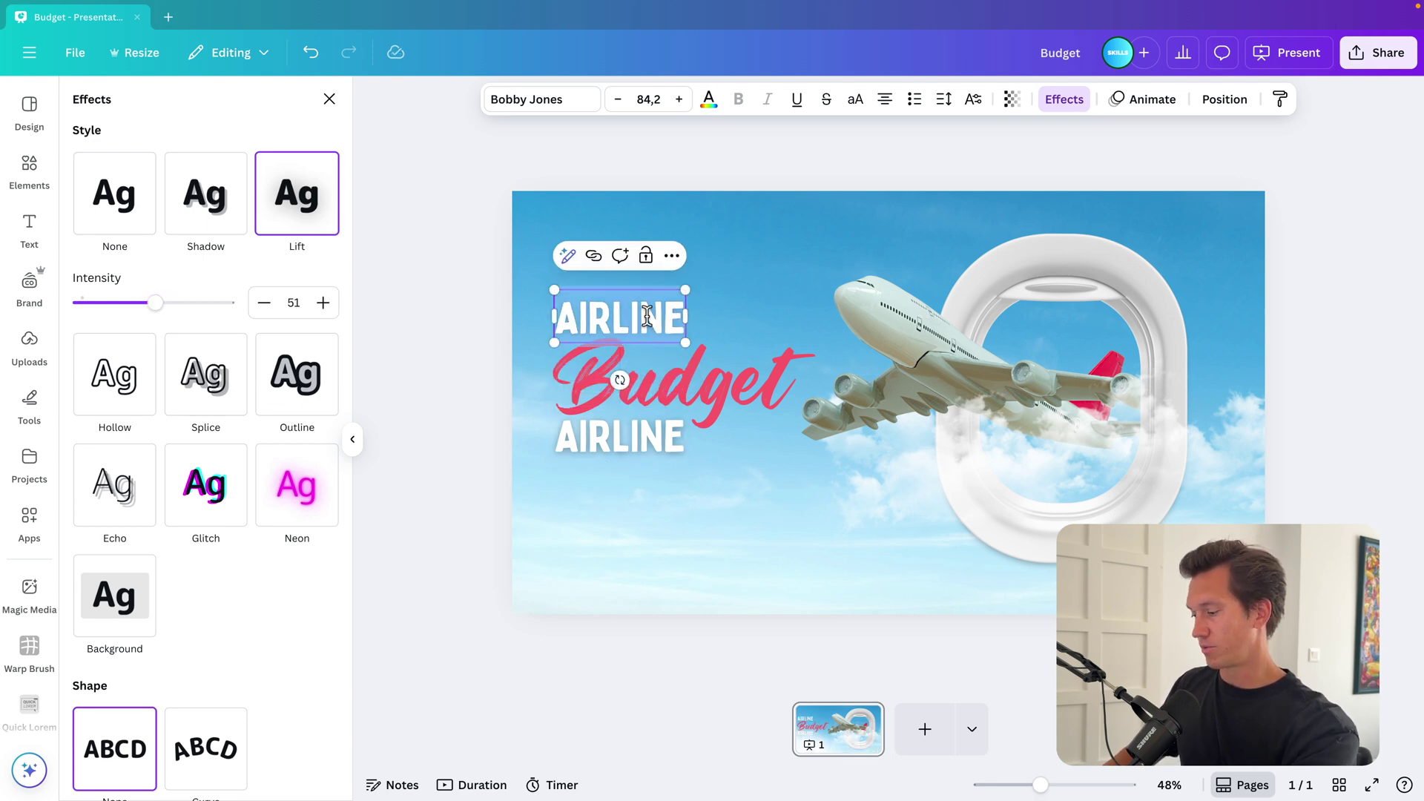
type("YOUR")
key("Escape")
left_click_drag(618, 309, 675, 323)
scroll(675, 324, "up", 5)
scroll(388, 457, "left", 2)
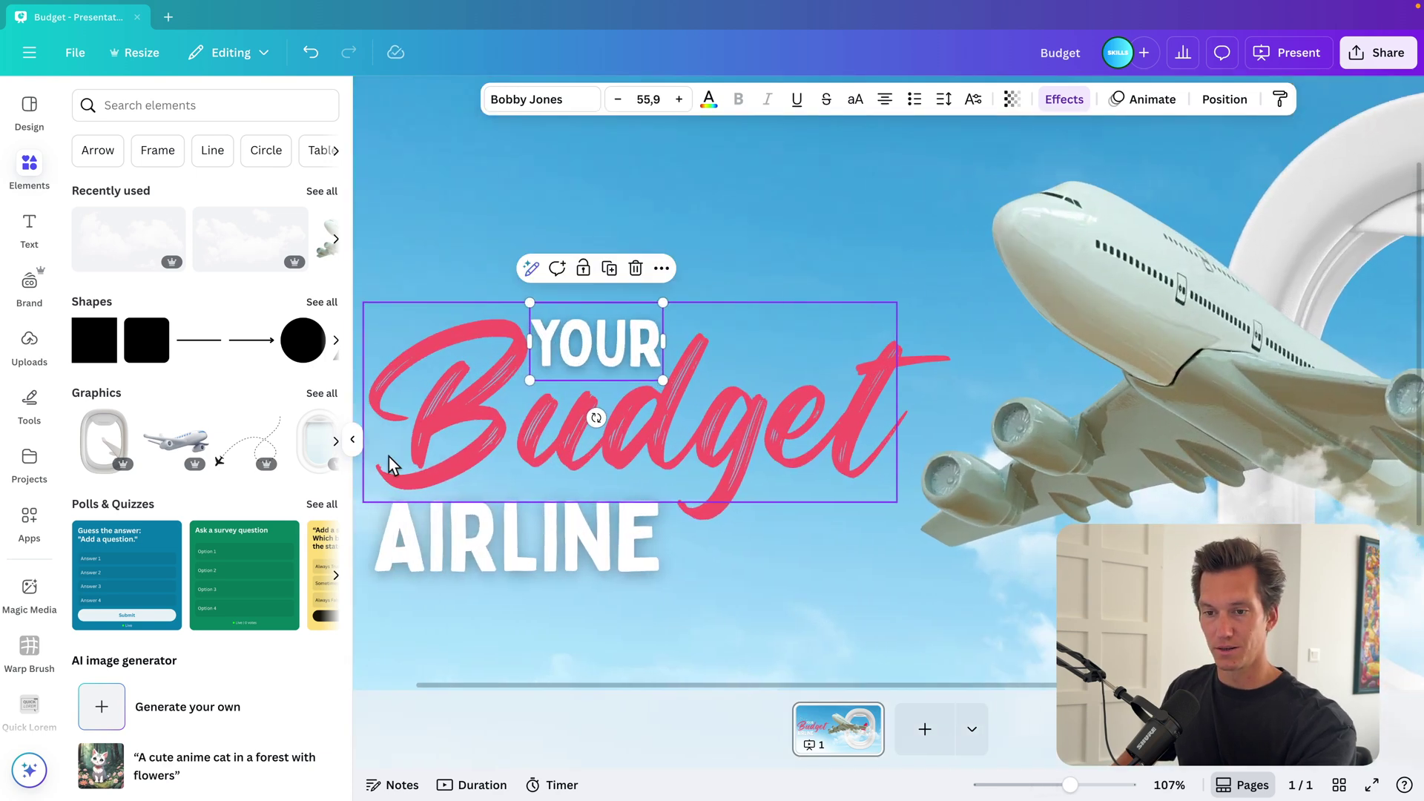
left_click(353, 439)
left_click_drag(435, 342, 442, 349)
Give 'Budget' a Lift effect at intensity 44 and recolour it red.
left_click(490, 337)
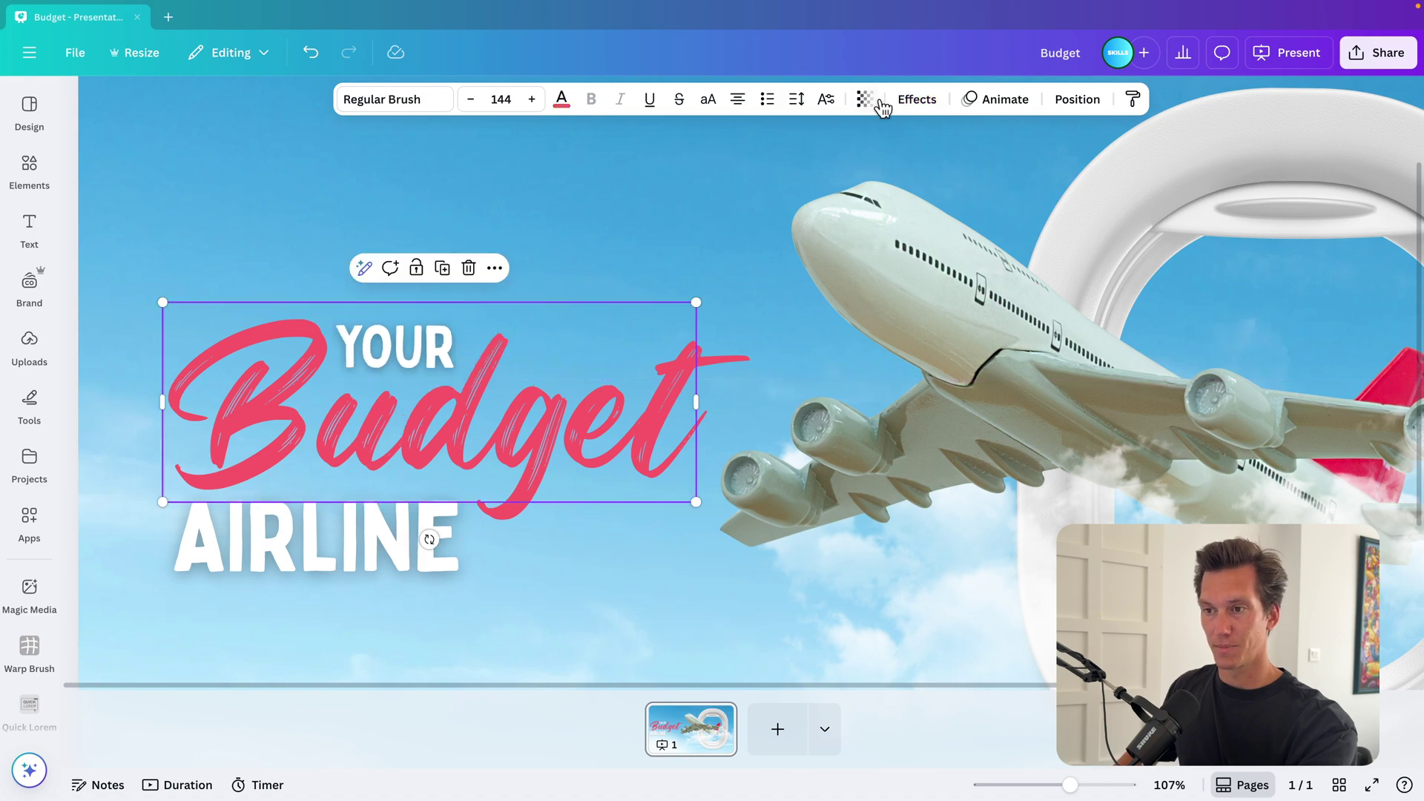
left_click(918, 101)
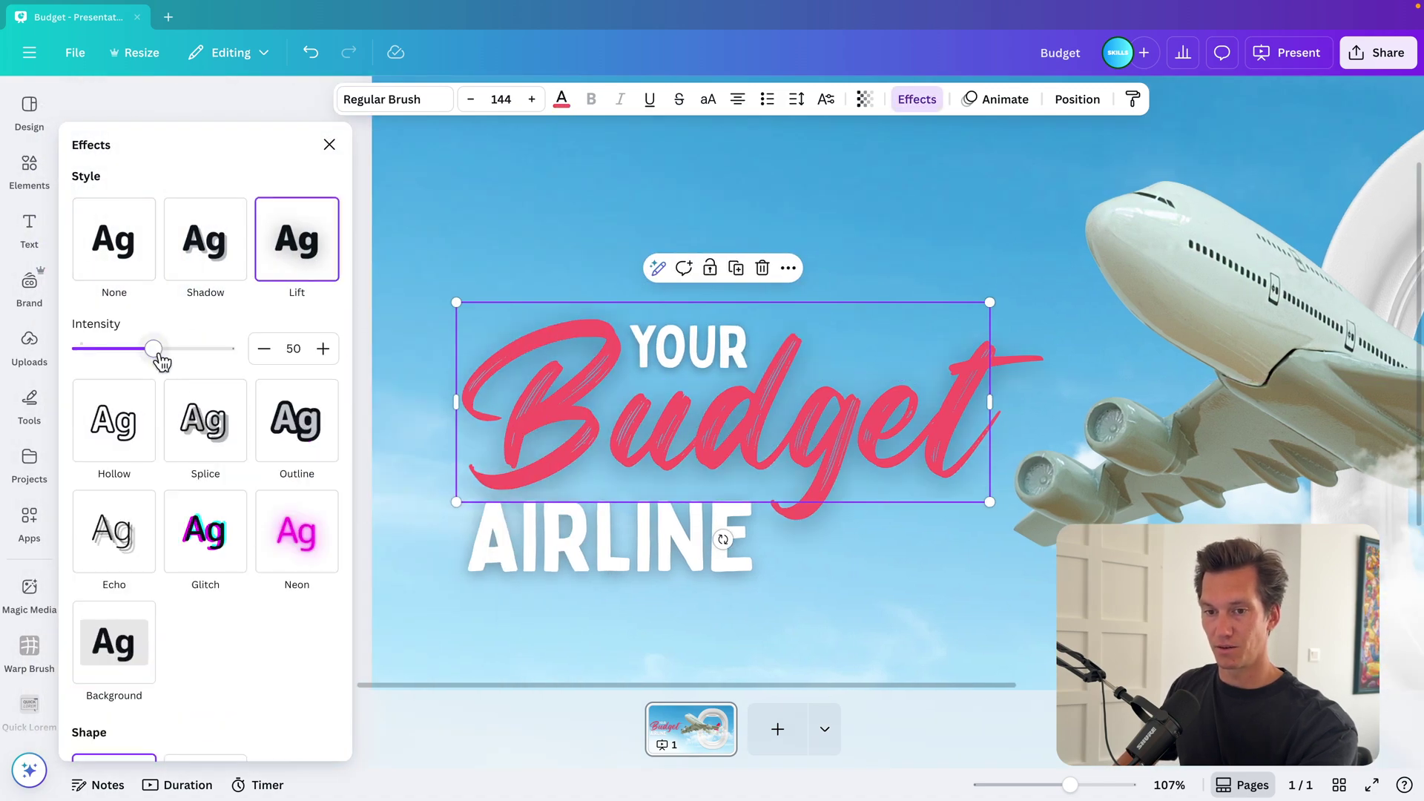
mouse_move(162, 361)
left_mouse_down()
mouse_move(194, 361)
mouse_move(146, 359)
left_mouse_up()
scroll(826, 471, "down", 5)
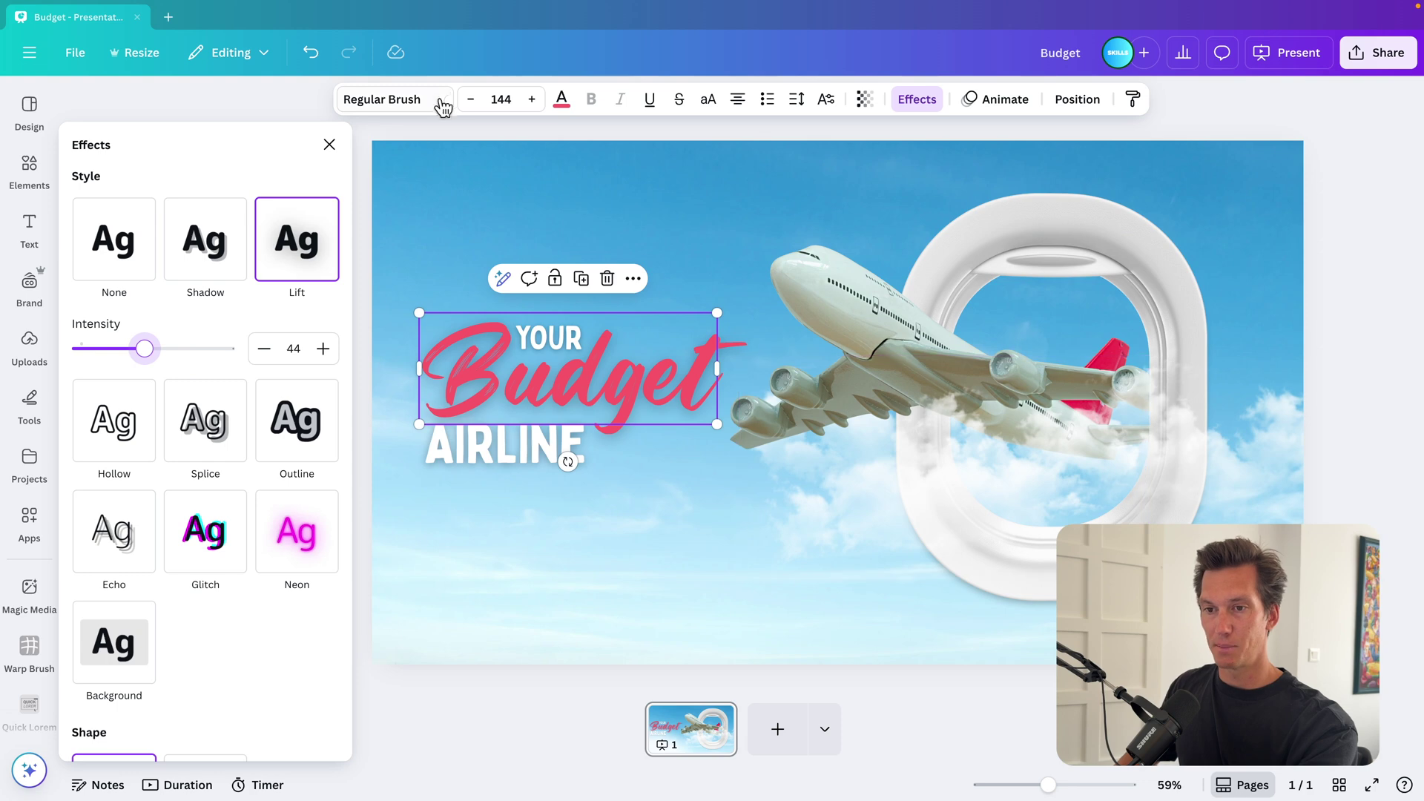
left_click(561, 100)
left_click(226, 384)
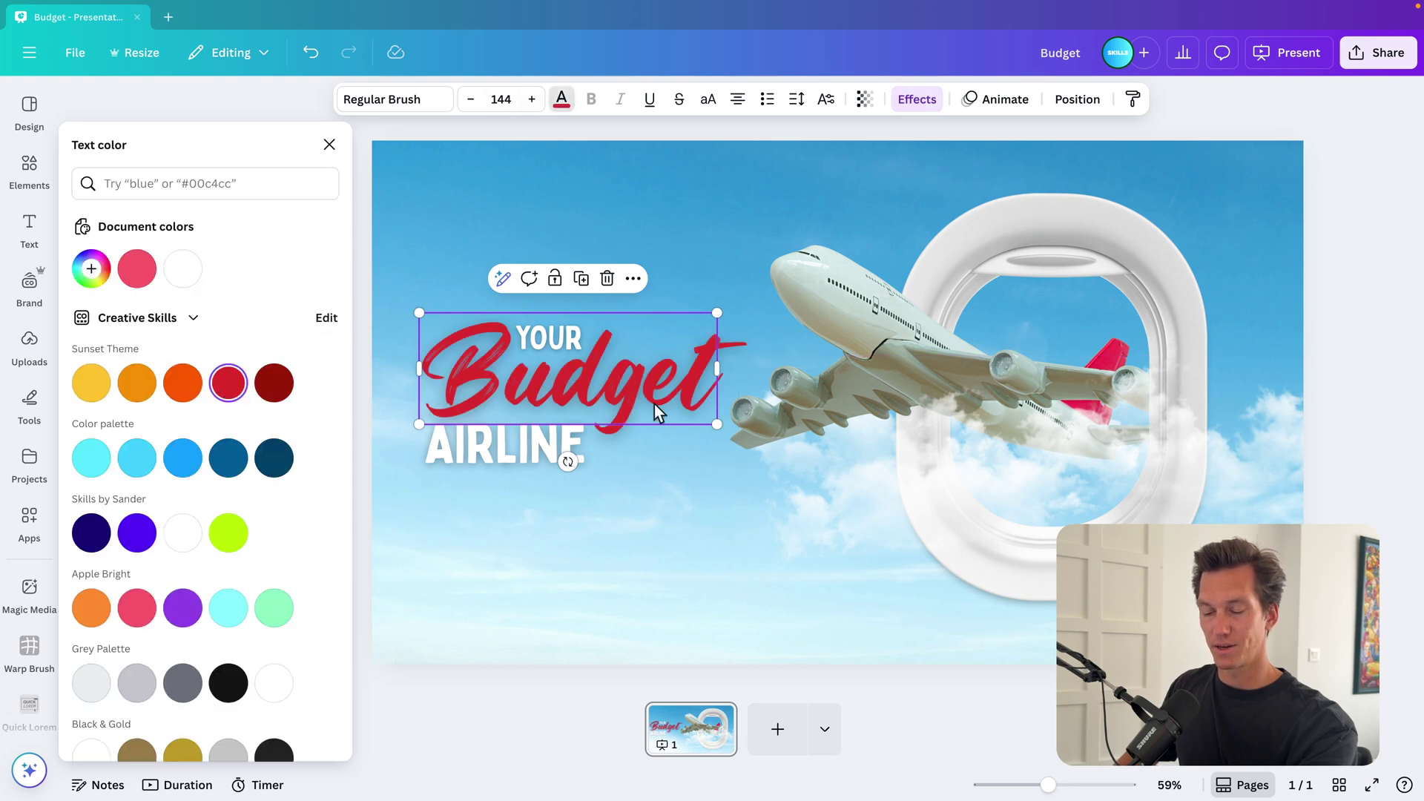
Enlarge the YOUR/Budget/AIRLINE title together and layer it behind the airplane.
left_click(535, 338)
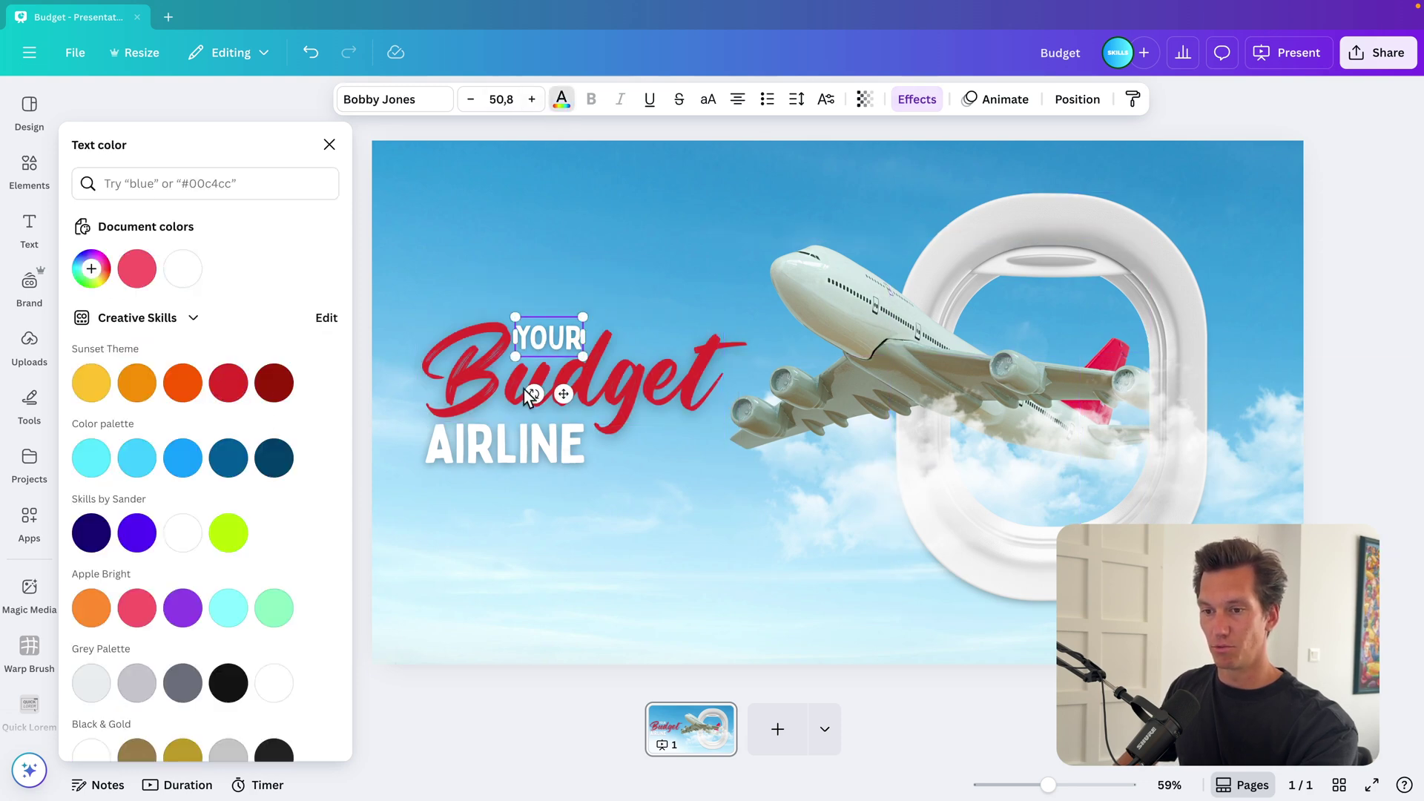
left_click(524, 390, "shift")
left_click(486, 448, "shift")
left_click_drag(718, 311, 767, 299)
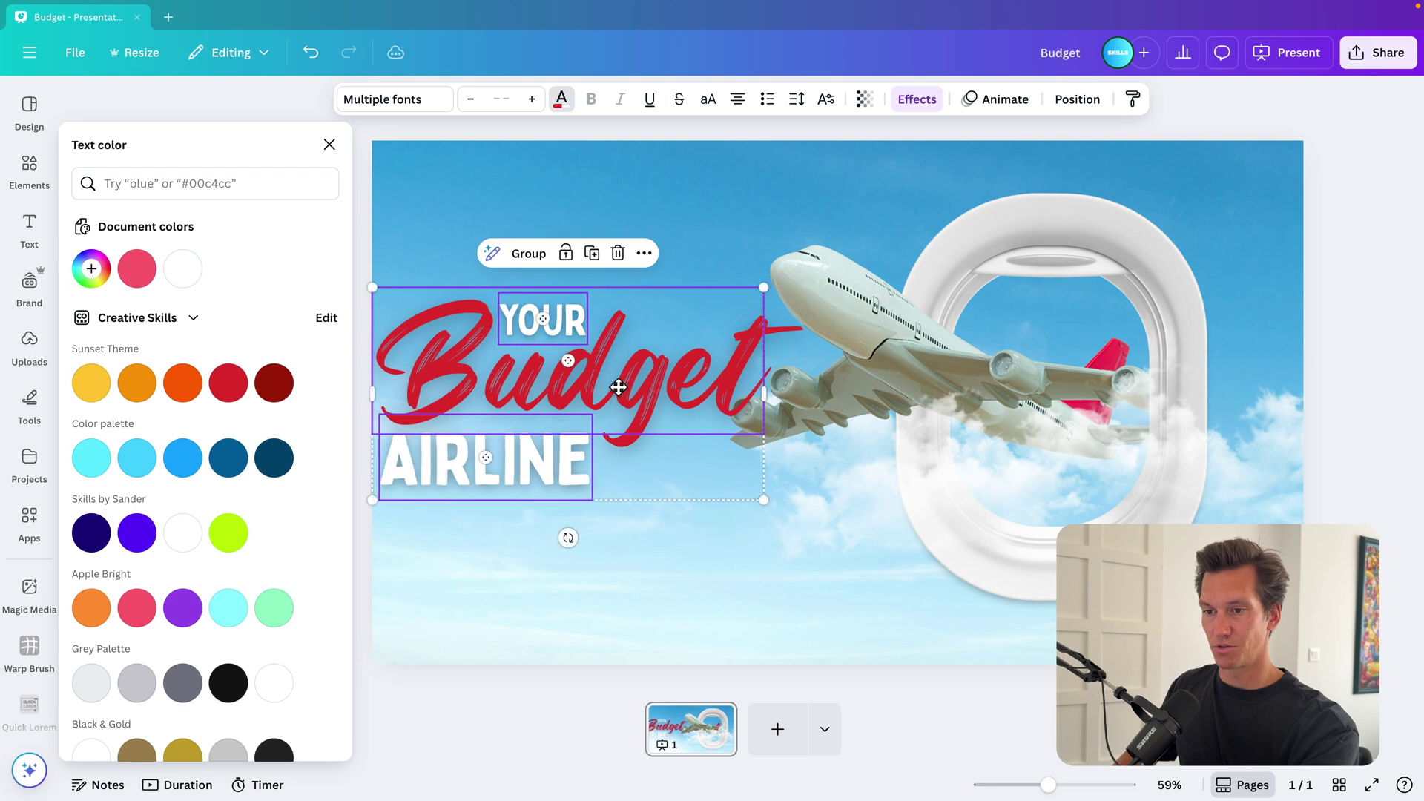
left_click_drag(619, 387, 636, 372)
left_click_drag(787, 271, 777, 273)
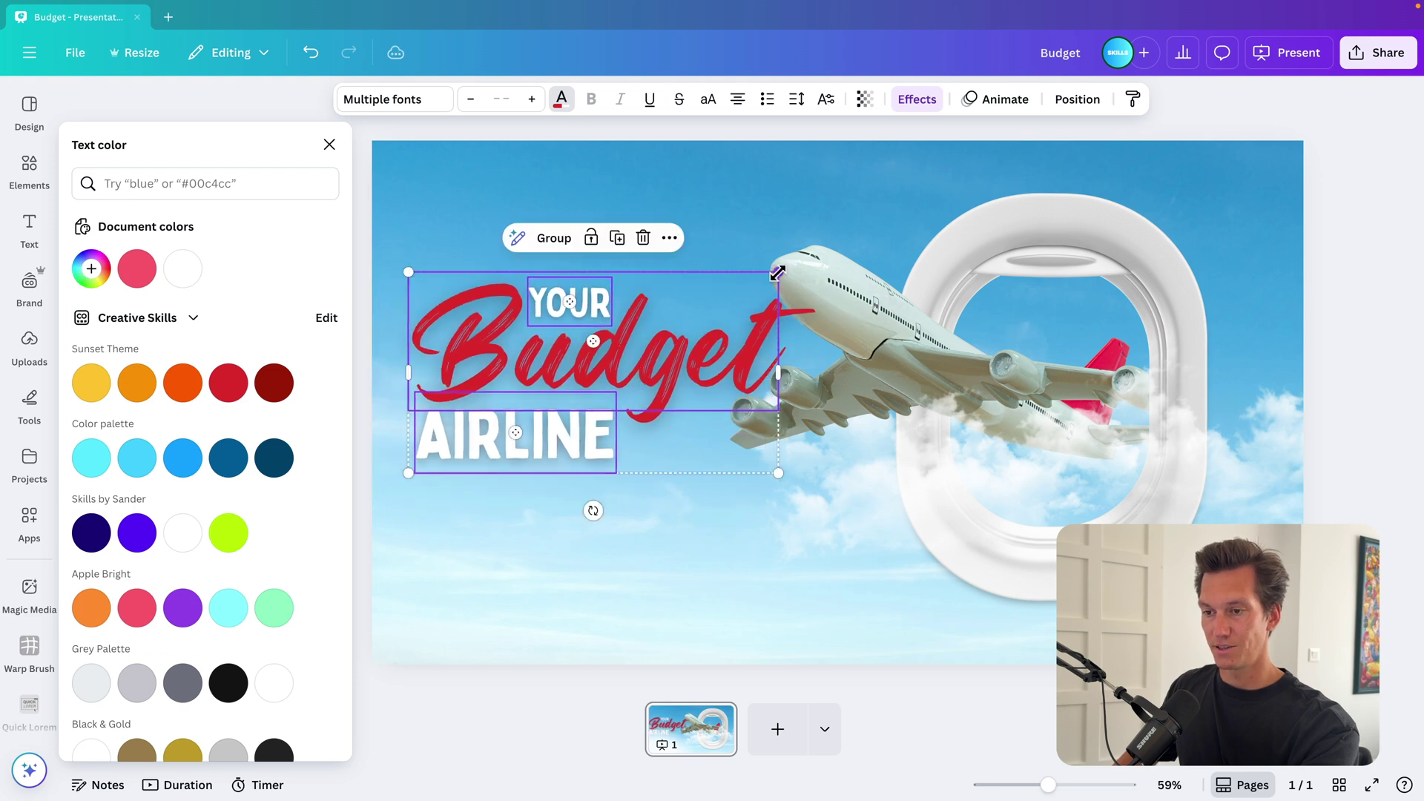
left_click(1067, 102)
left_click_drag(216, 303, 208, 456)
scroll(838, 425, "down", 3)
scroll(838, 425, "down", 1)
left_click(1211, 292)
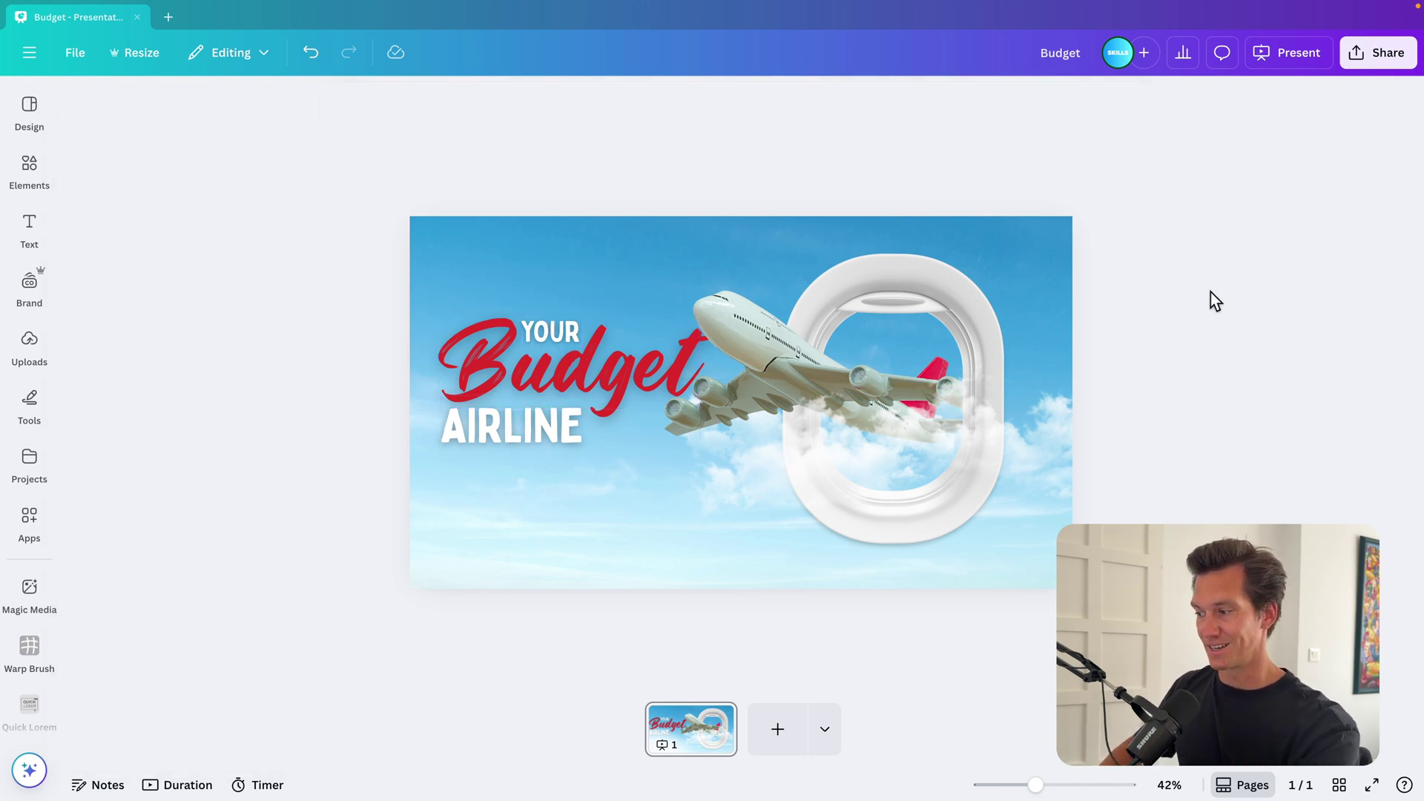
Add the dashed-heart airplane graphic from an 'air' element search, place it lower left, and open its colour.
left_click(29, 167)
type("airplane")
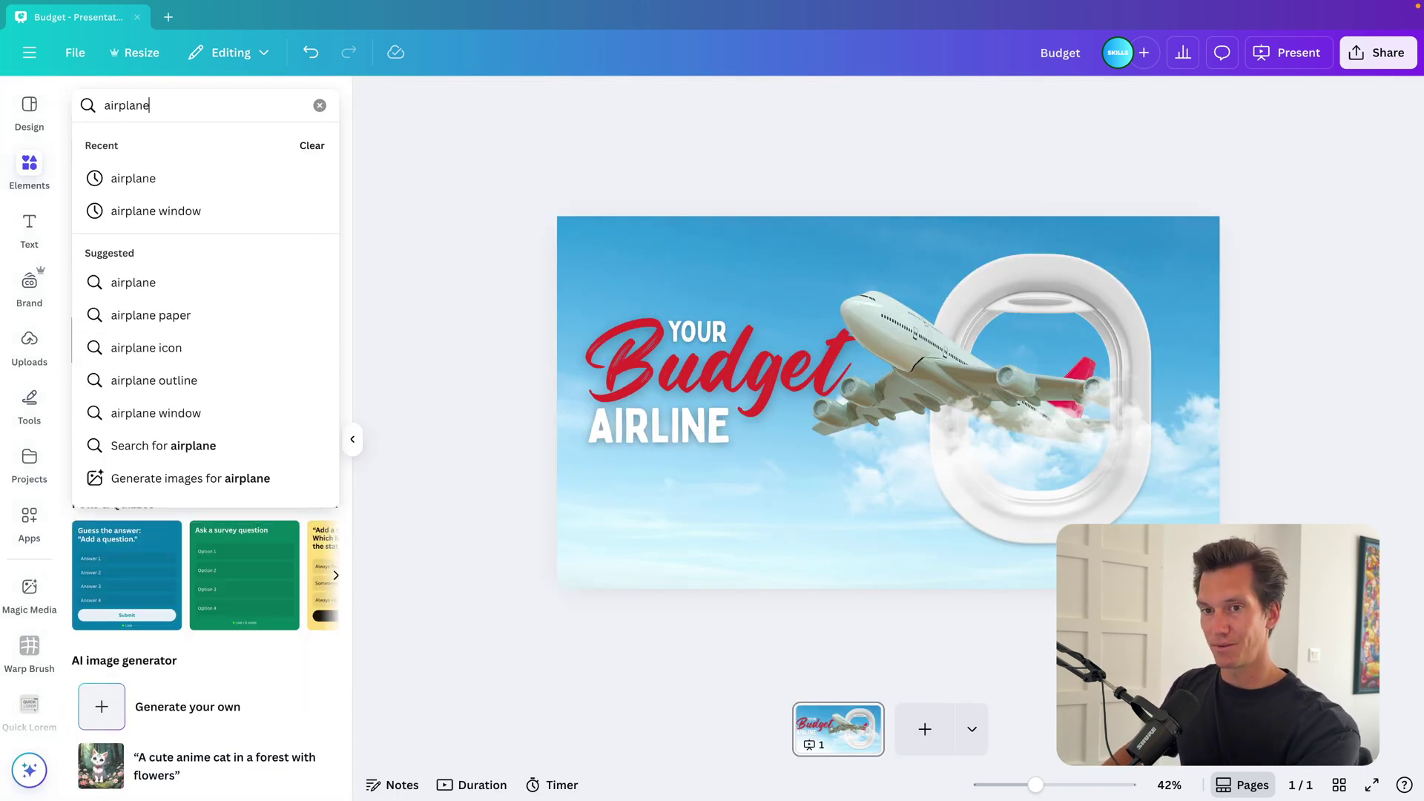
left_click(244, 439)
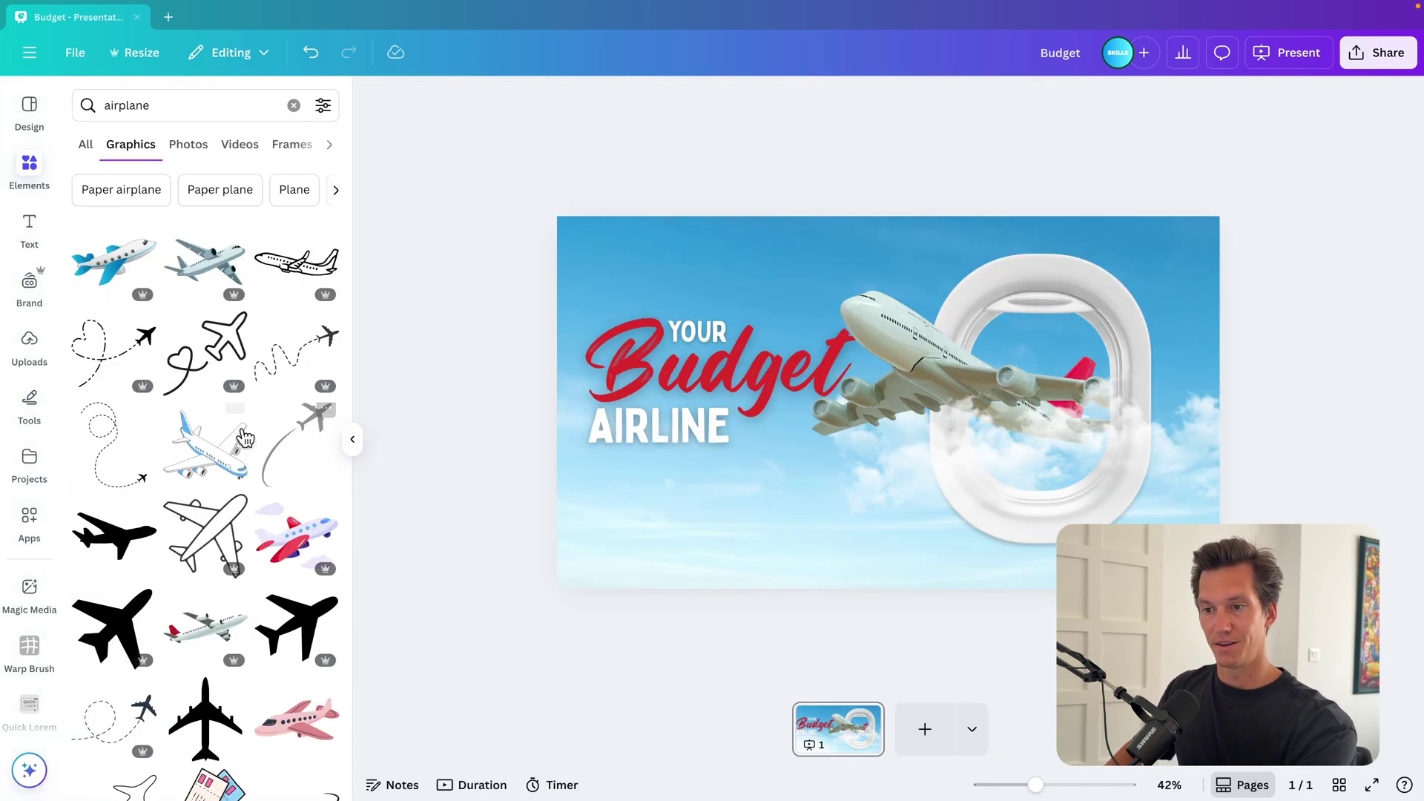
left_click(68, 349)
left_click_drag(855, 362, 741, 495)
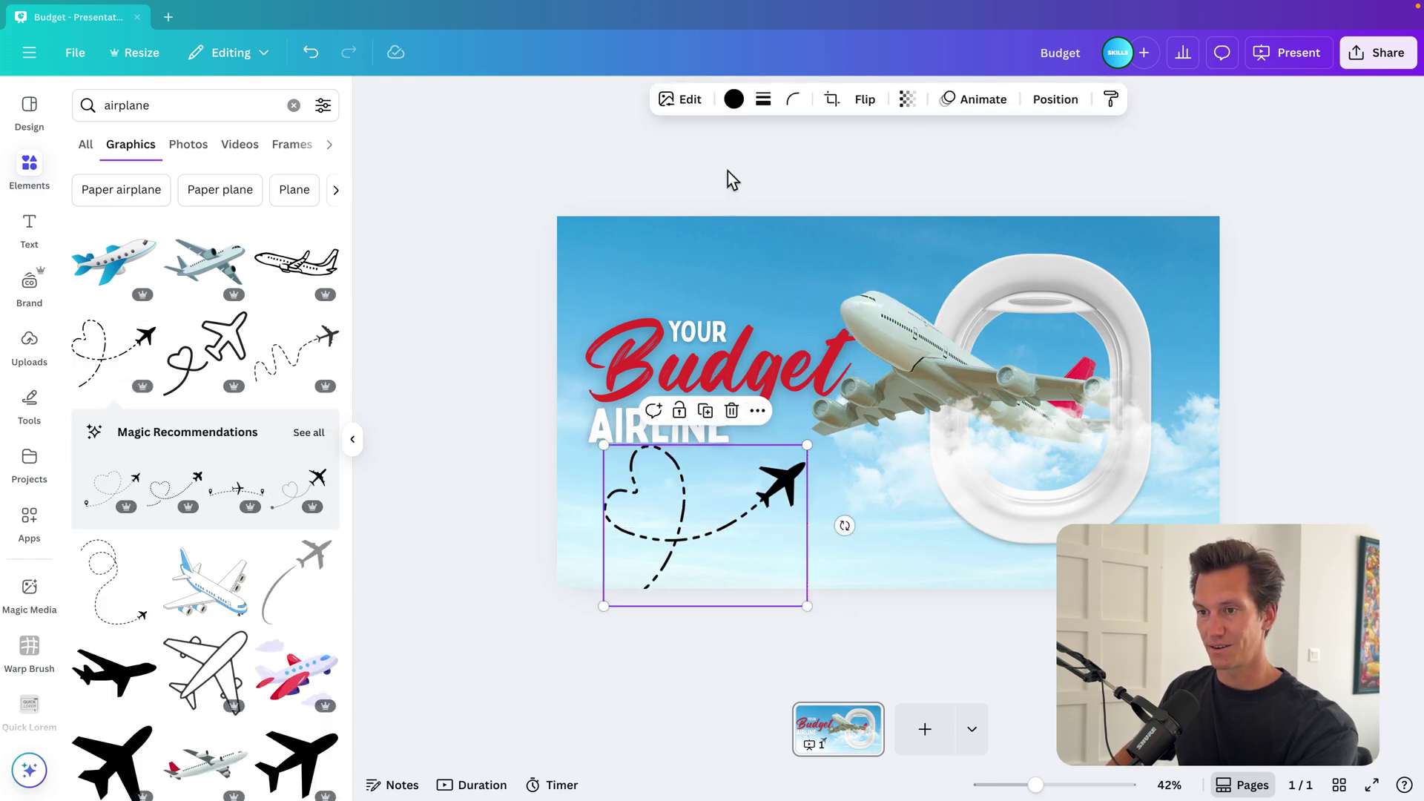
left_click(733, 98)
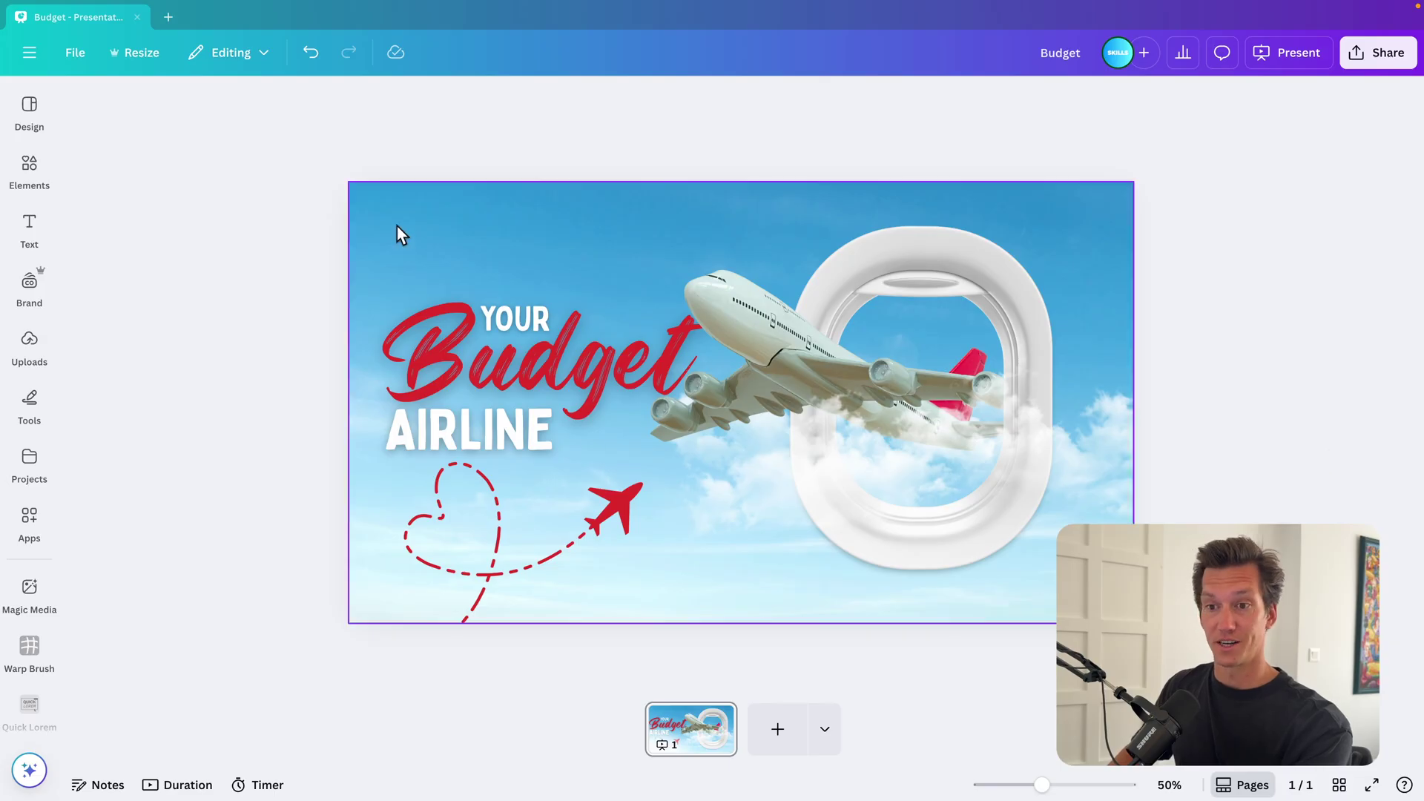
Select every poster element and apply Magic Animate's Bold style to the whole page.
left_click_drag(283, 169, 1157, 668)
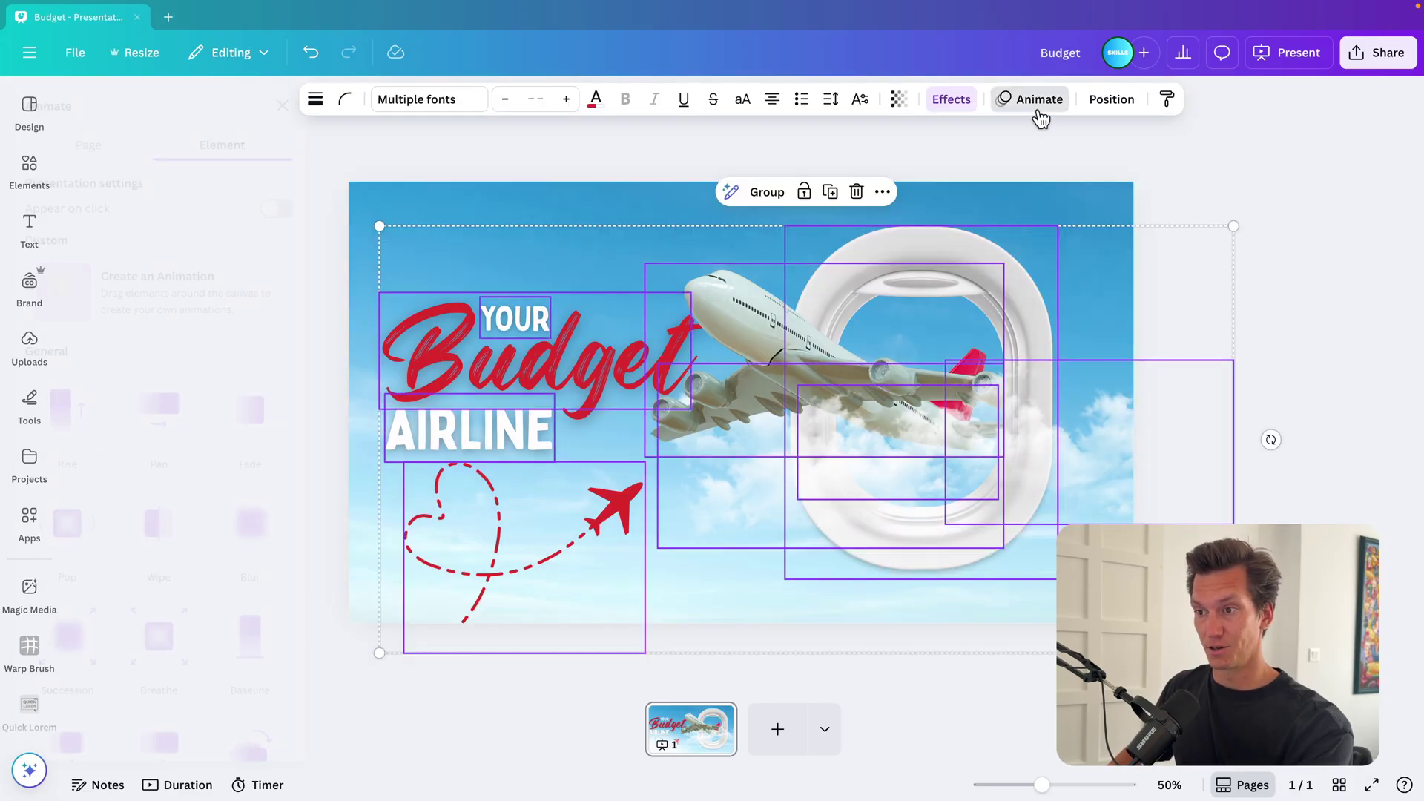
left_click(141, 187)
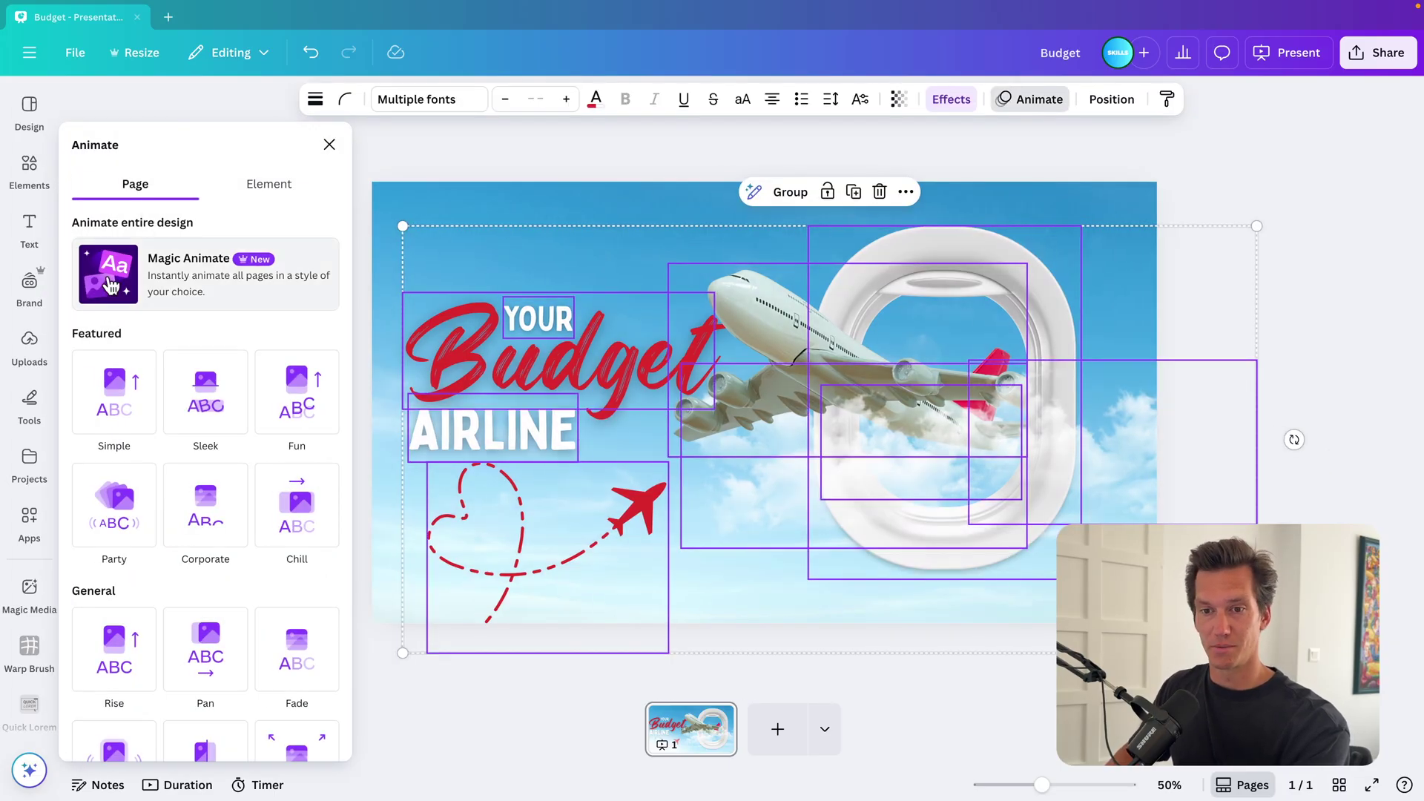
left_click(110, 284)
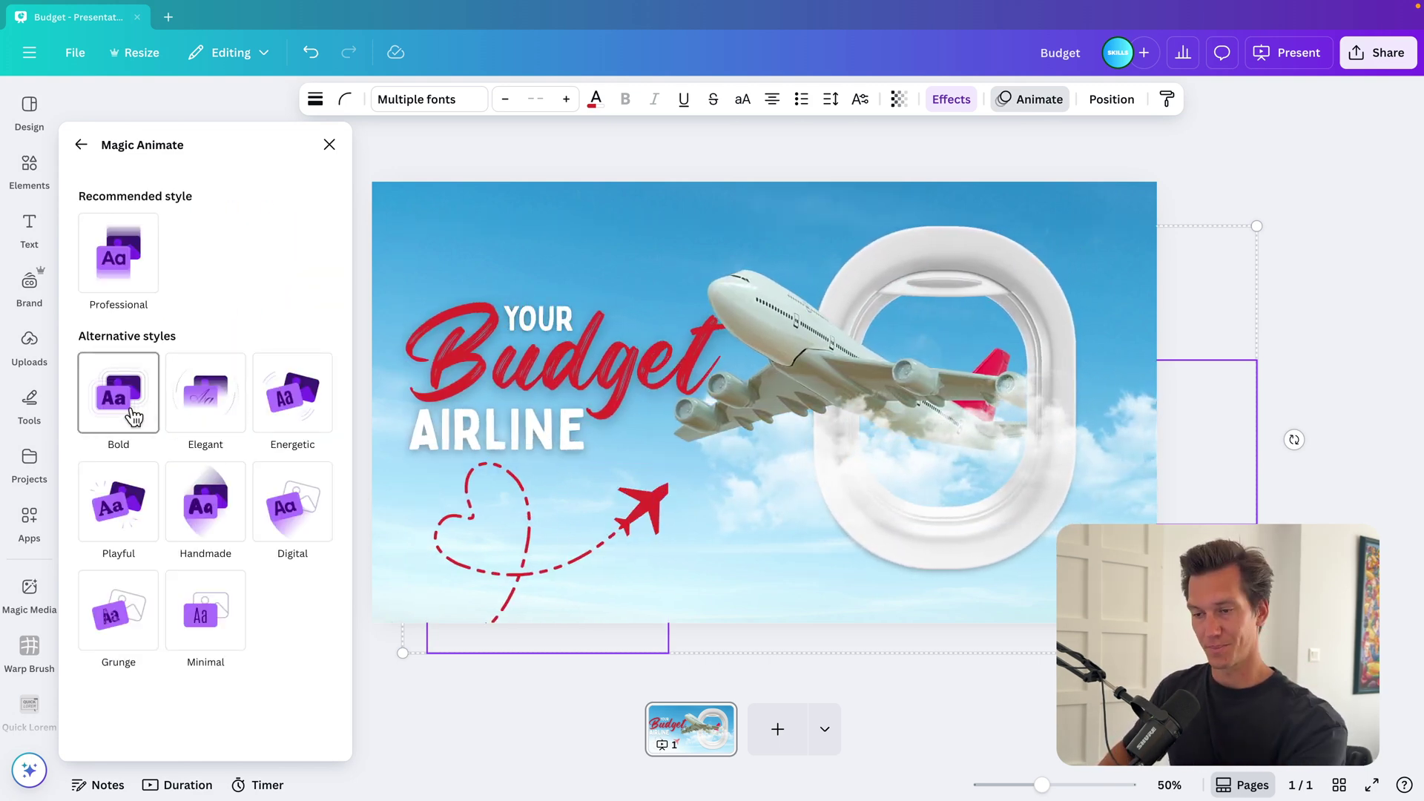
left_click(133, 413)
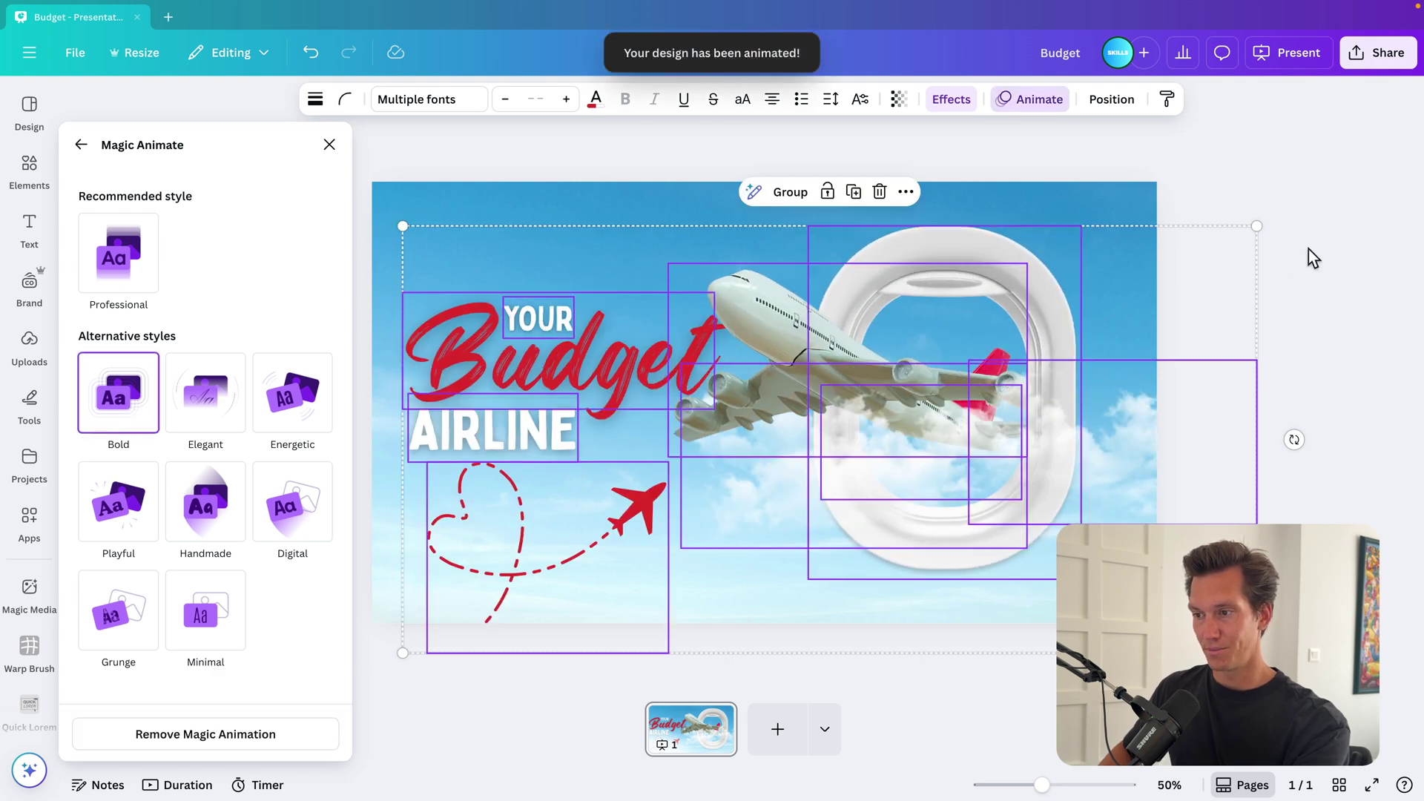
left_click(1310, 249)
Give the dashed airplane flight-path graphic the Rise animation.
left_click(505, 514)
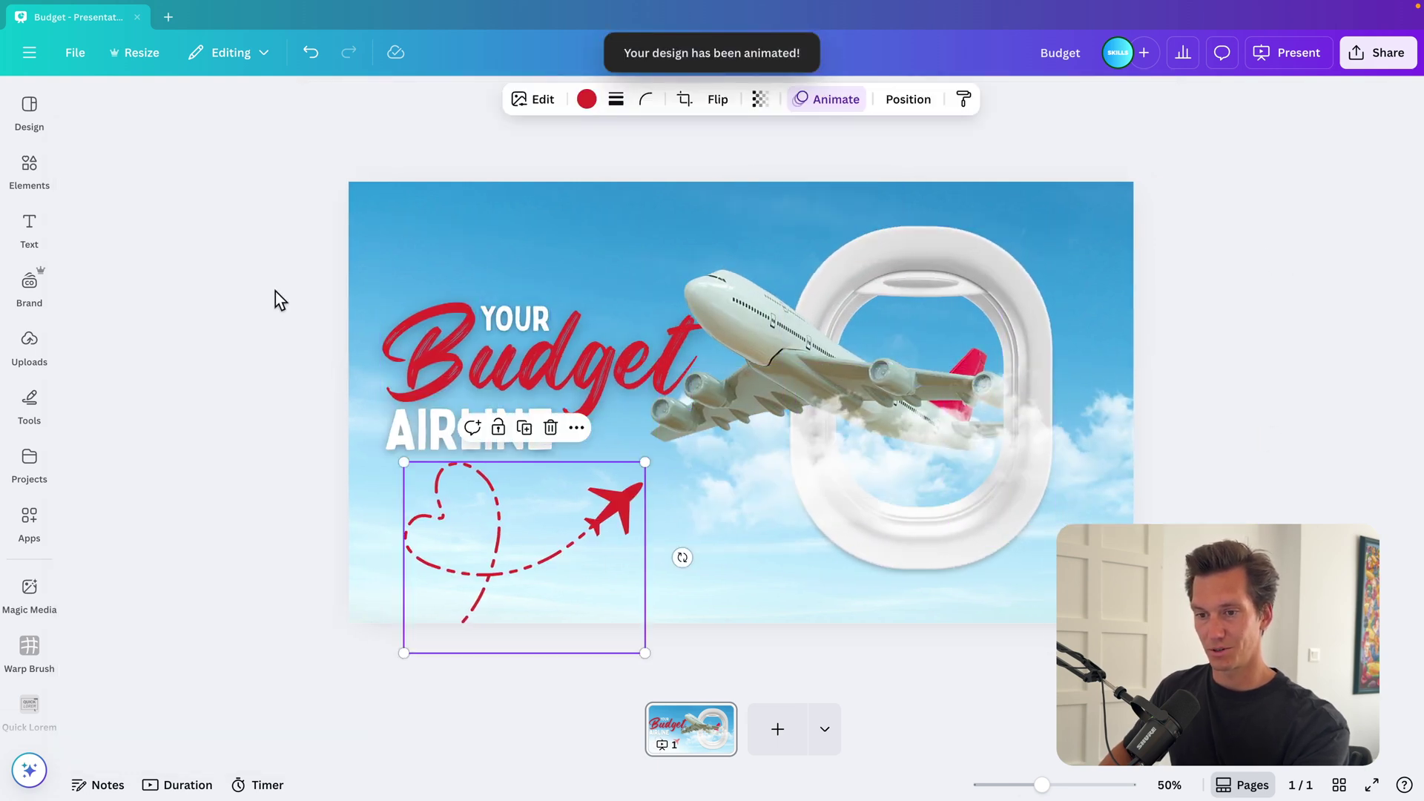
left_click(827, 98)
scroll(151, 546, "up", 4)
left_click(114, 360)
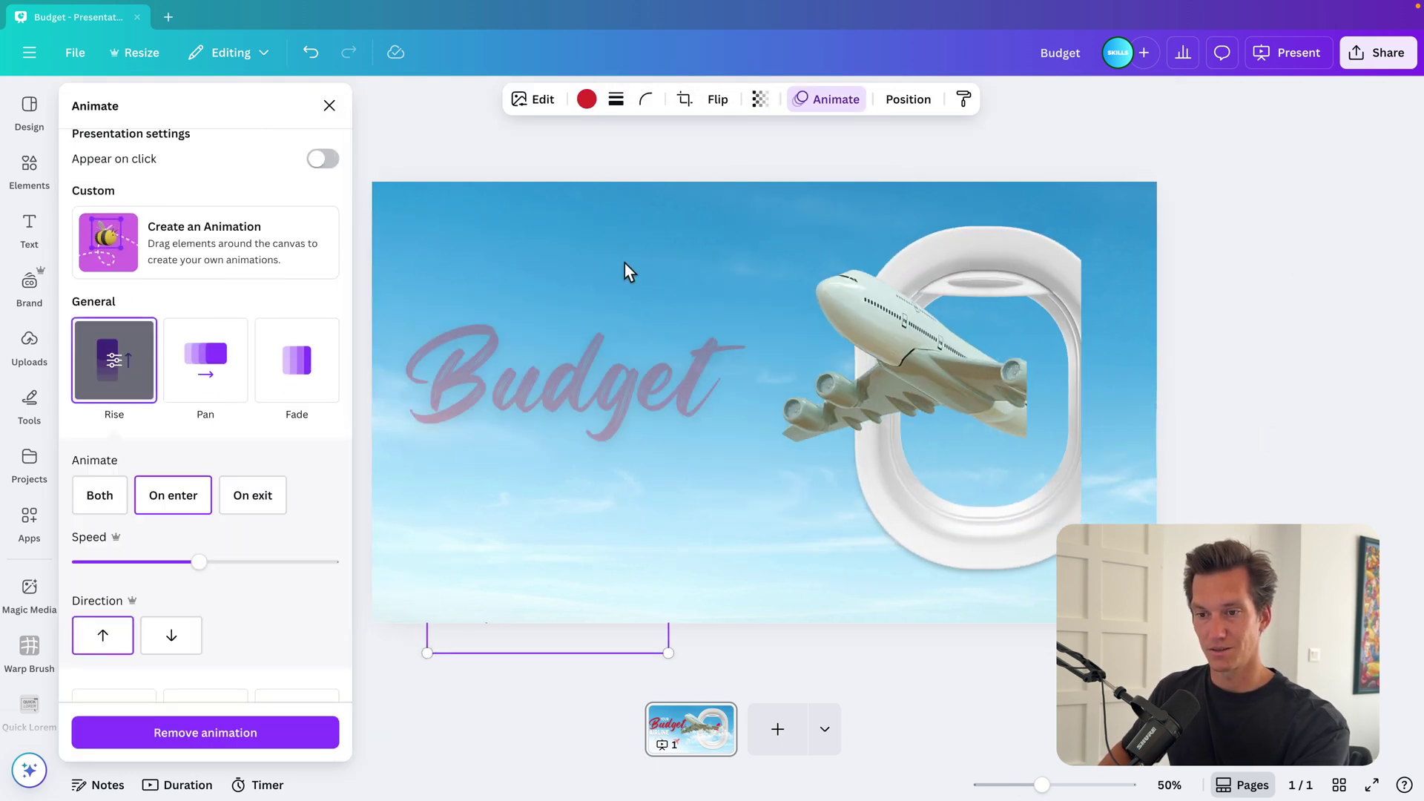
left_click(615, 159)
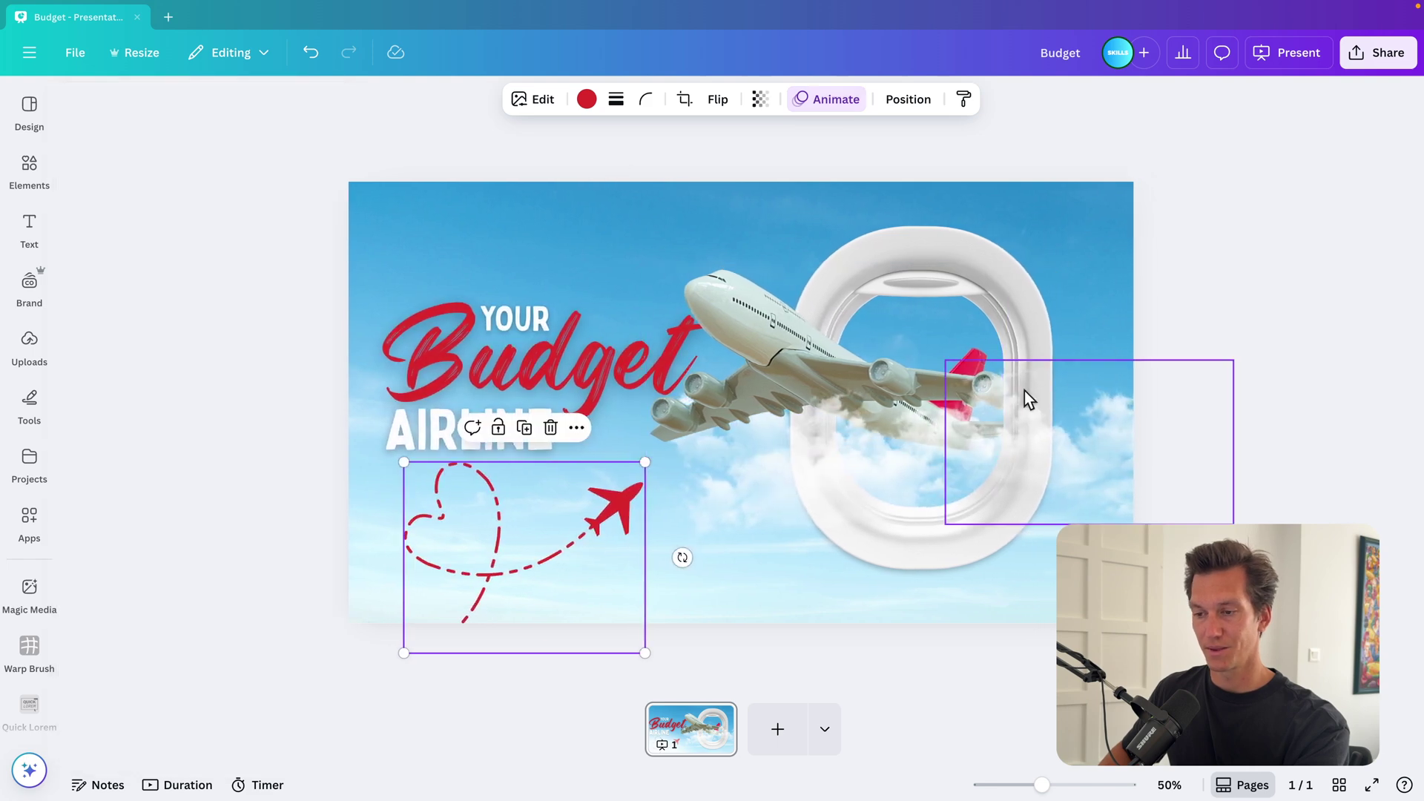
Select the three cloud elements around the window and give them the Rise animation.
left_click(906, 461)
left_click(764, 487, "shift")
left_click(1070, 451, "shift")
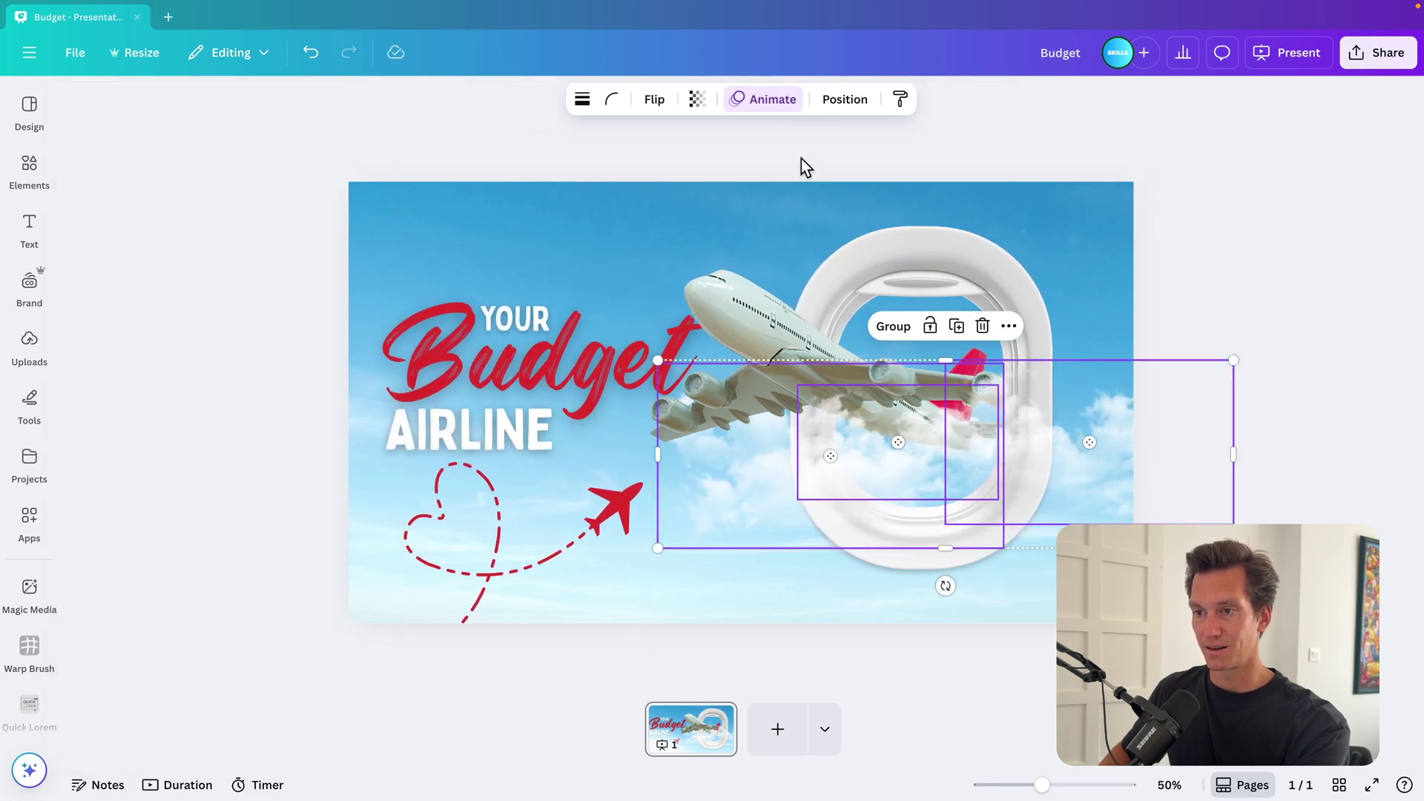
left_click(768, 104)
scroll(193, 492, "down", 5)
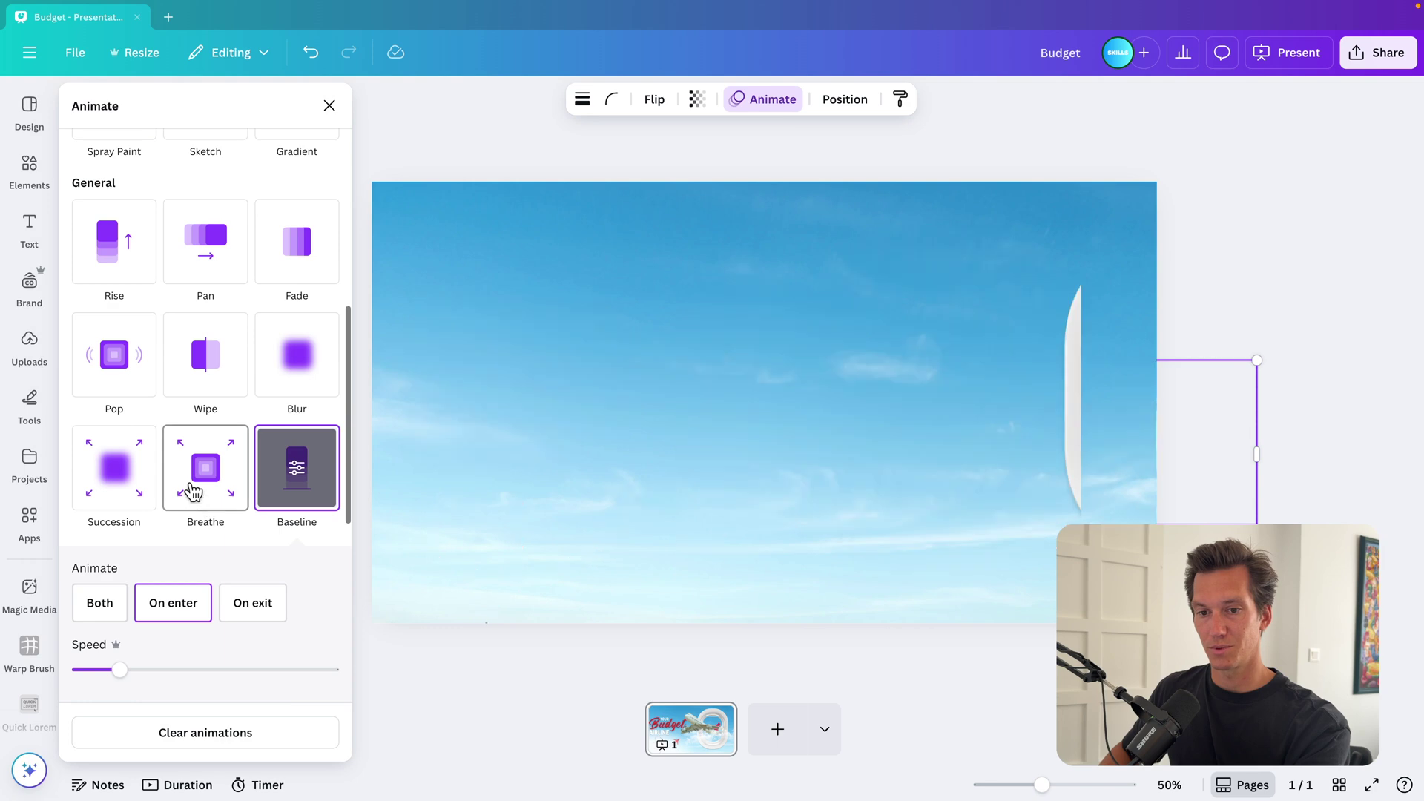
scroll(190, 492, "up", 2)
left_click(113, 435)
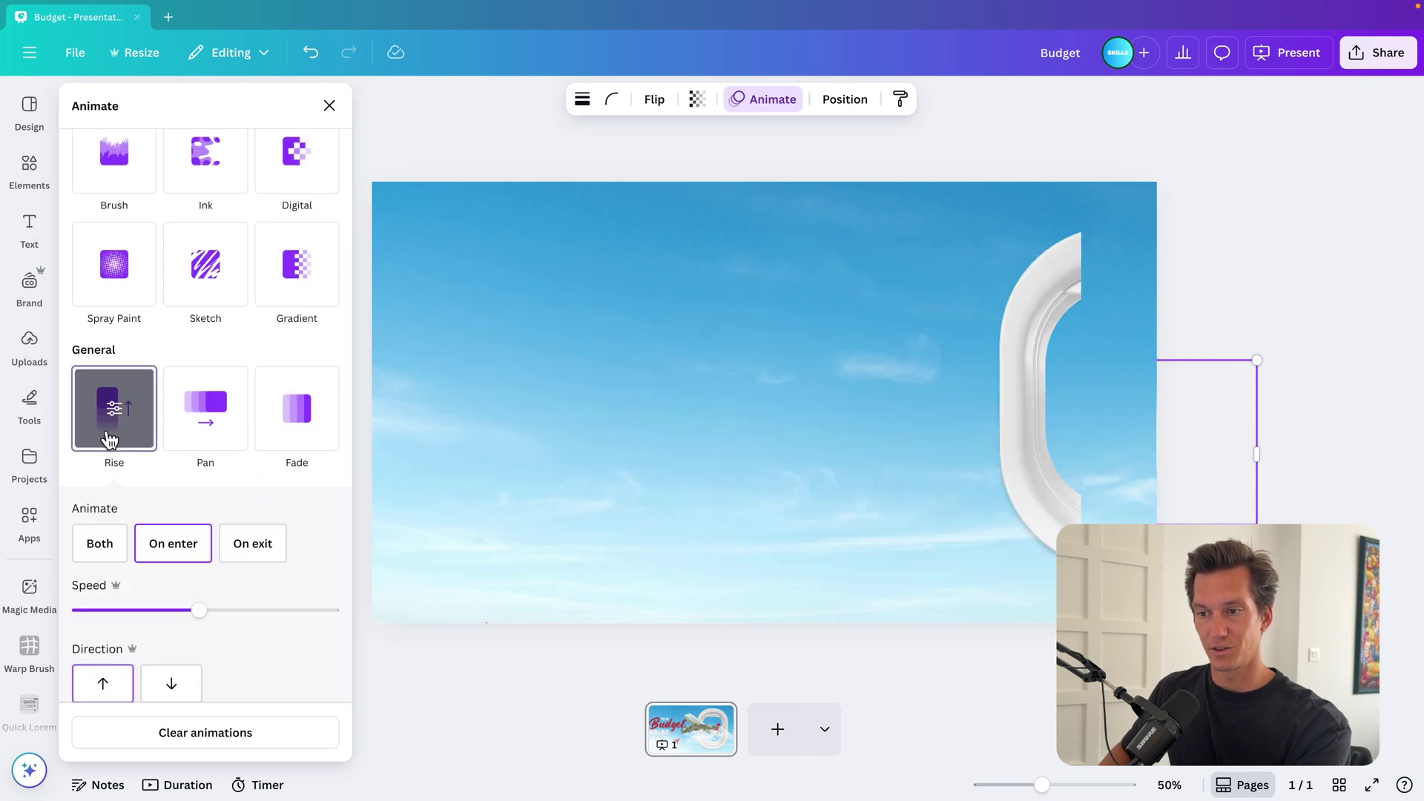
Group the airplane with the window frame and give the group the Breathe animation.
left_click(1003, 266)
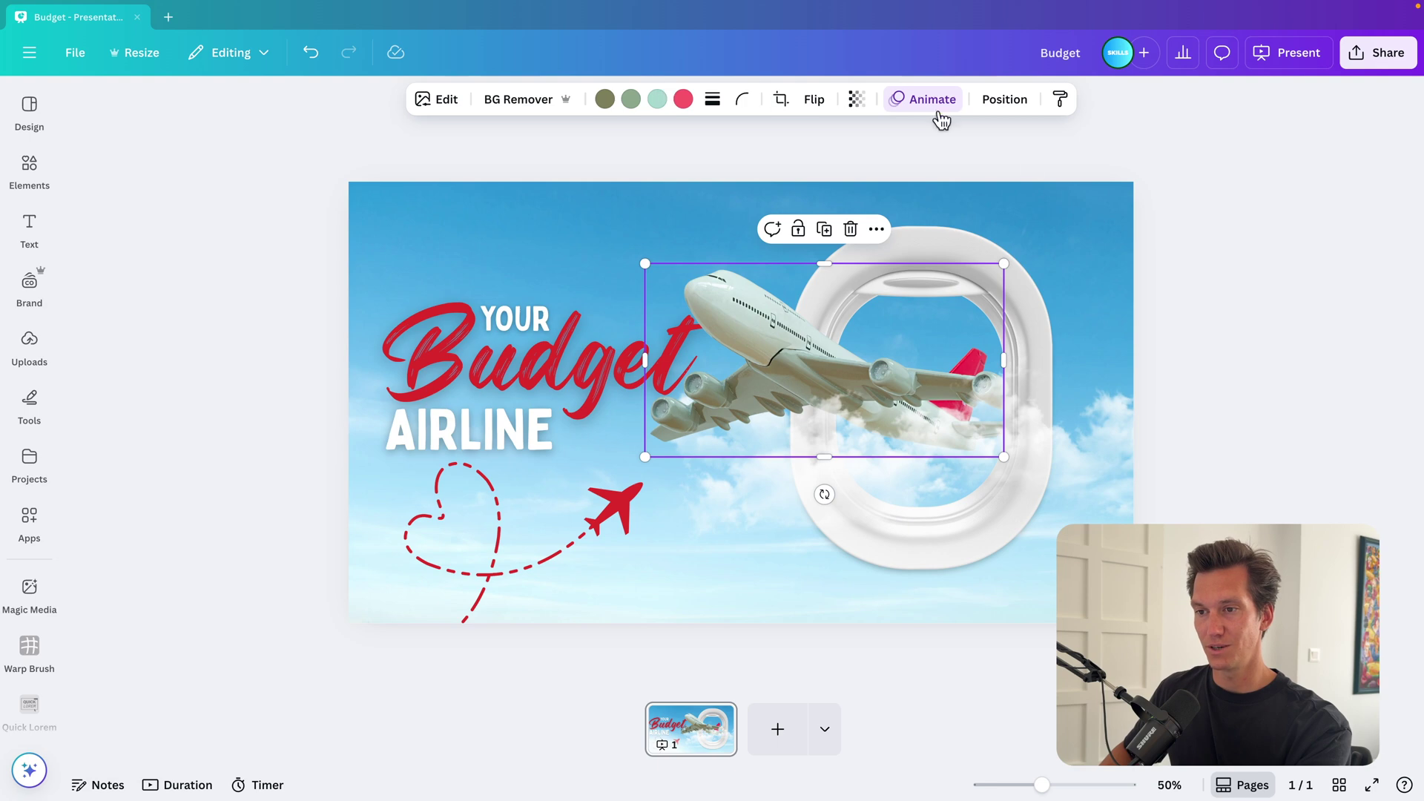
left_click(910, 104)
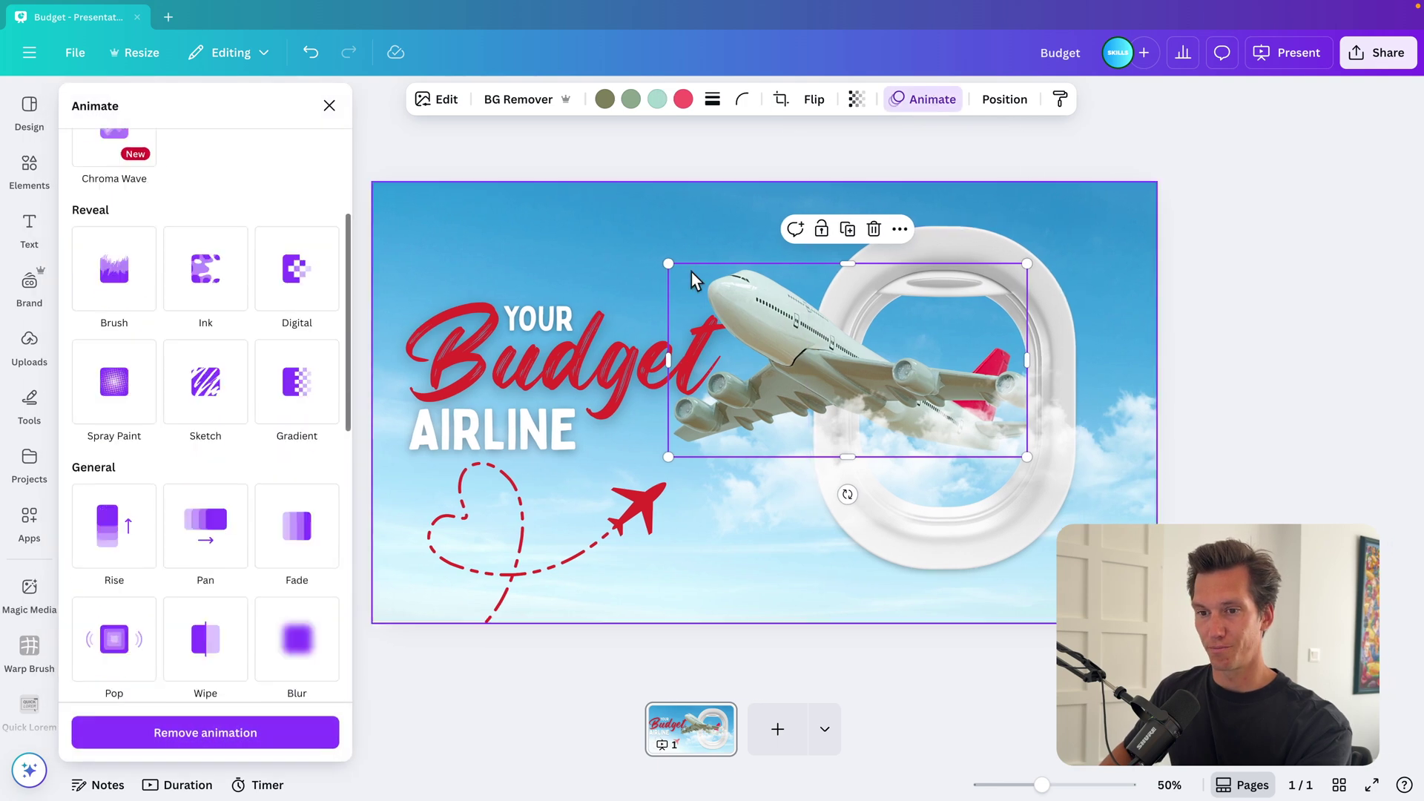
scroll(223, 445, "down", 4)
left_click(1187, 238)
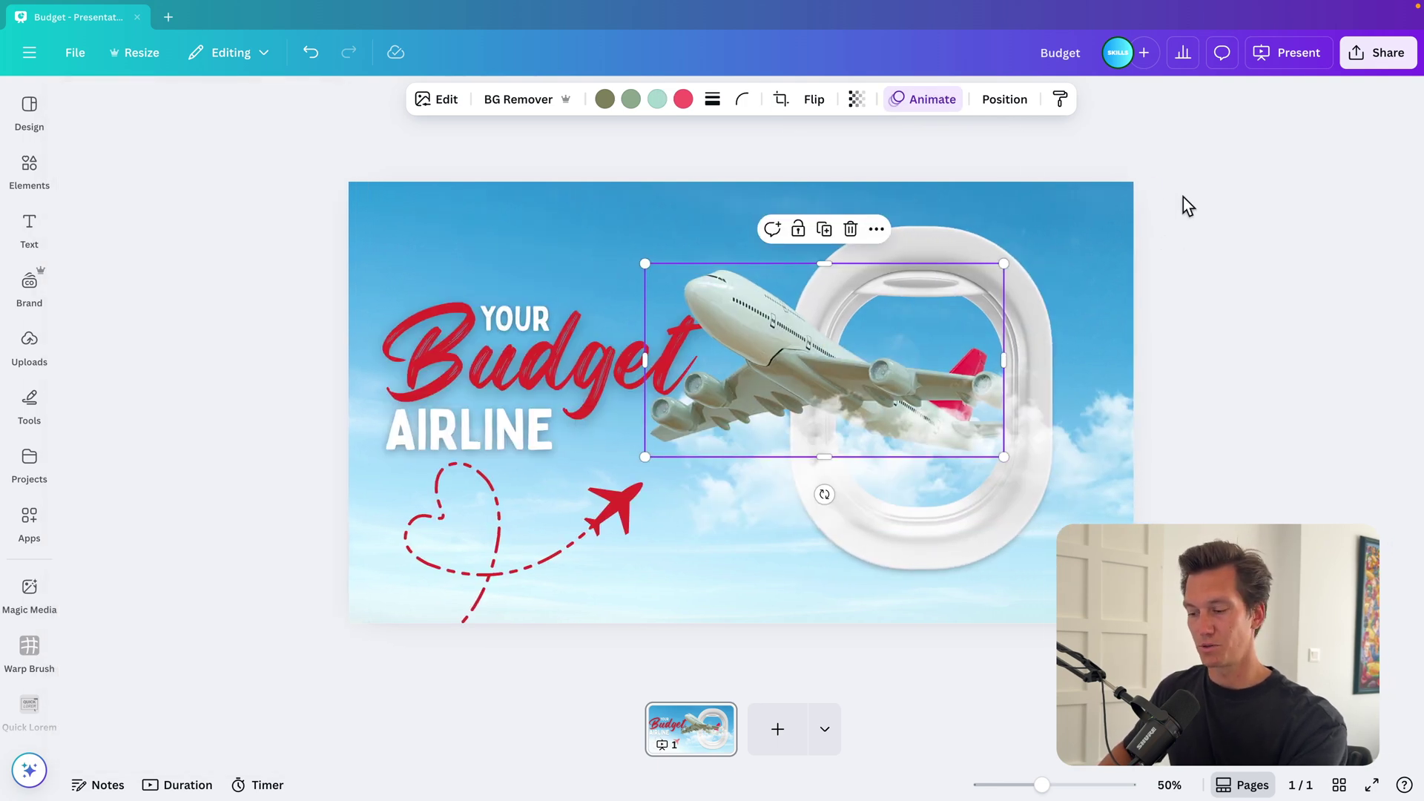
left_click(1182, 200)
left_click(940, 258)
left_click(719, 291, "shift")
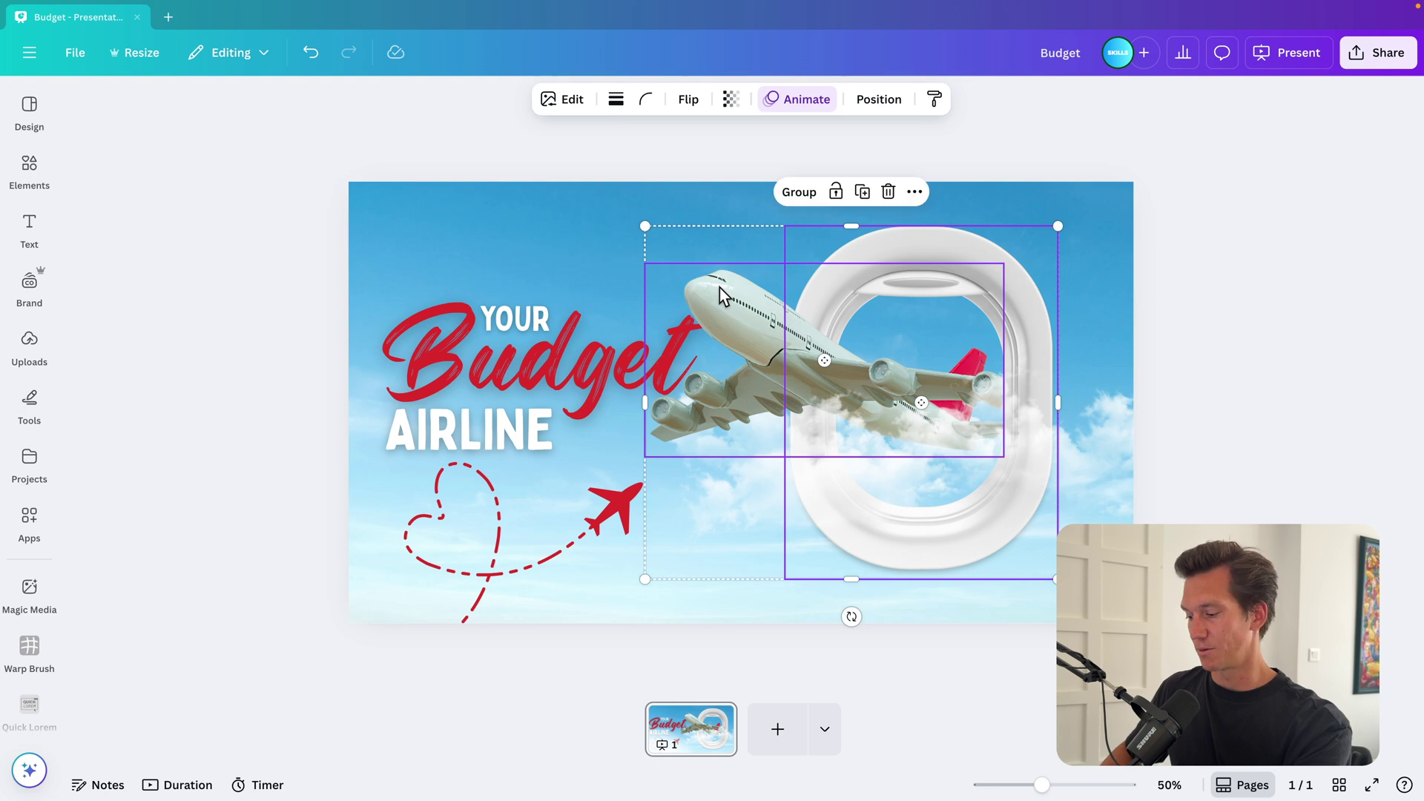
key("ctrl+g")
left_click(747, 105)
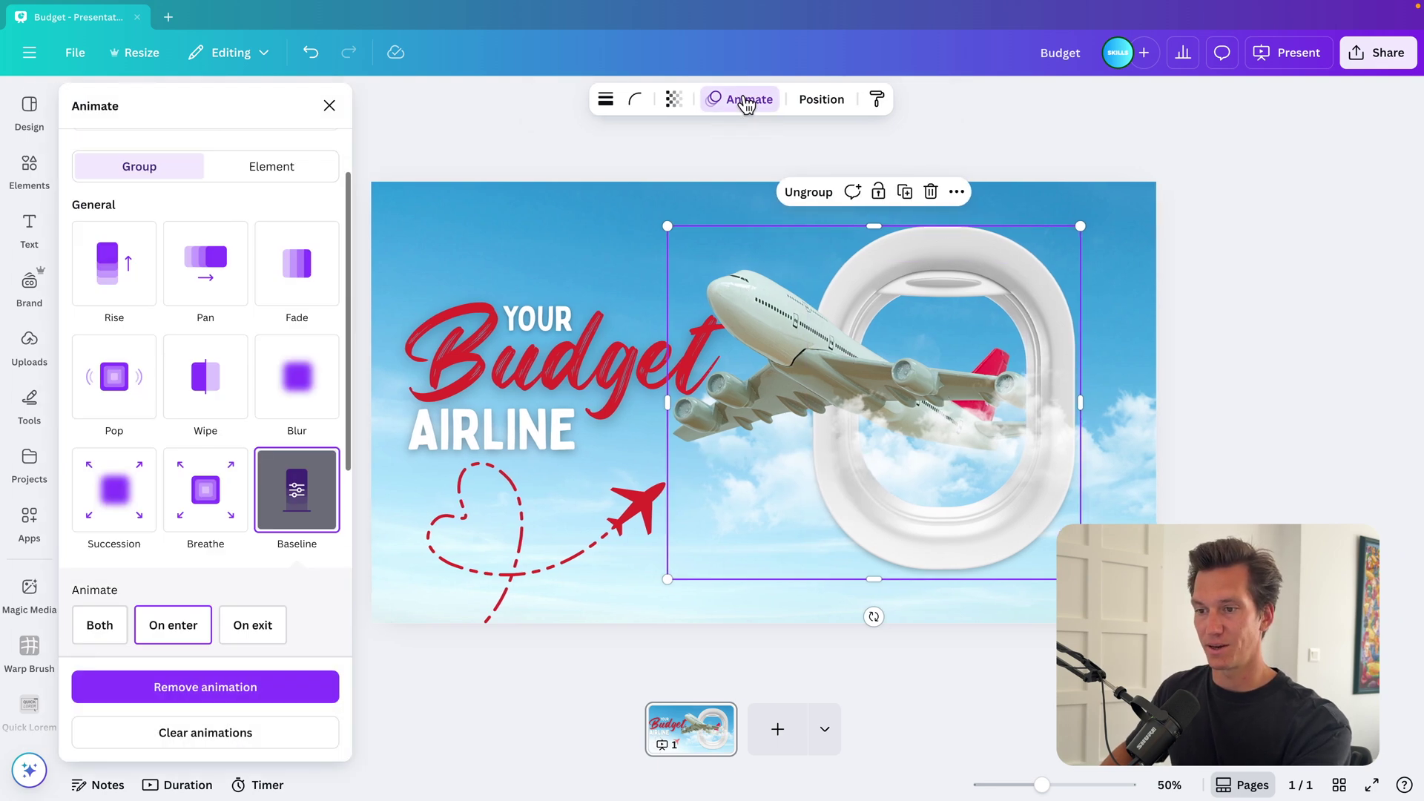
left_click(208, 476)
key("Escape")
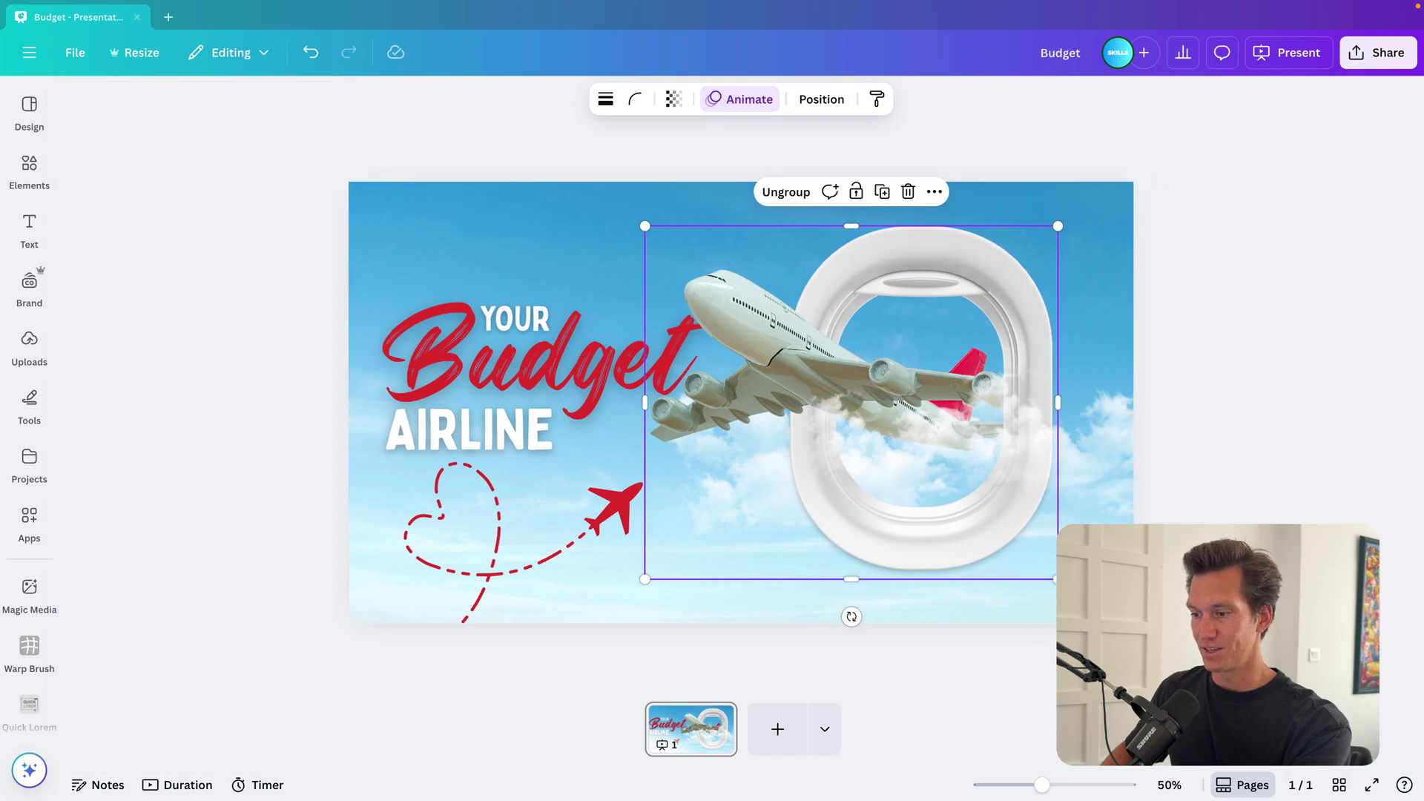